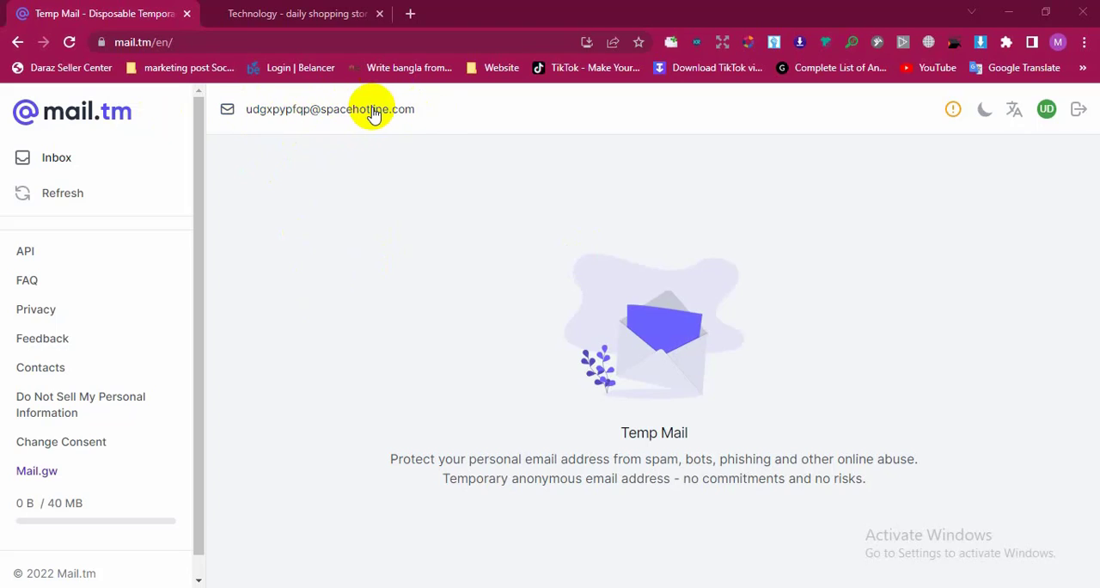
Reveal the current temporary mailbox's password, then permanently delete that mail account
click(1047, 111)
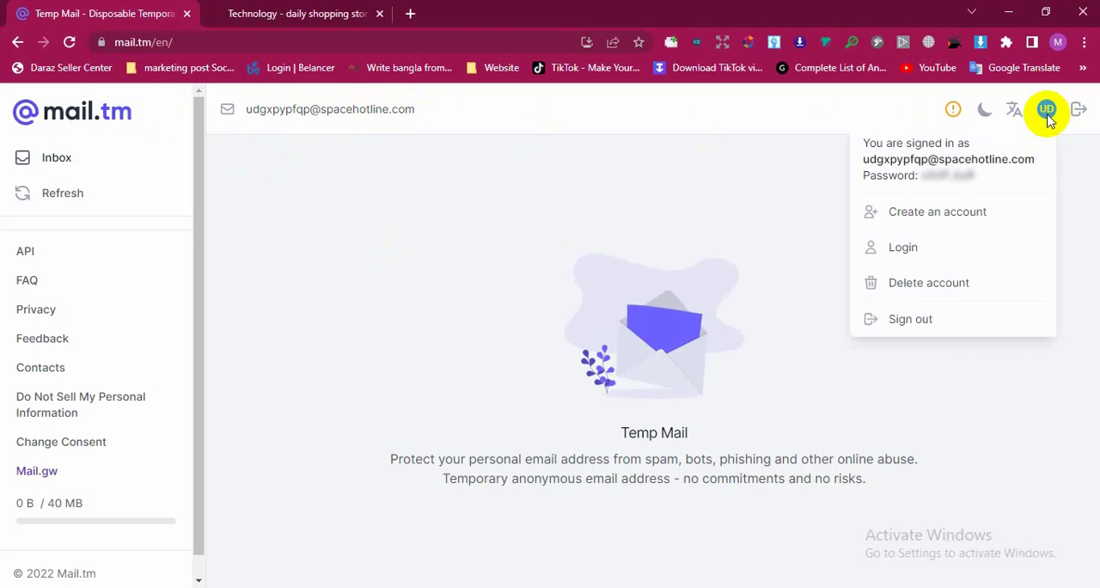
double_click(952, 179)
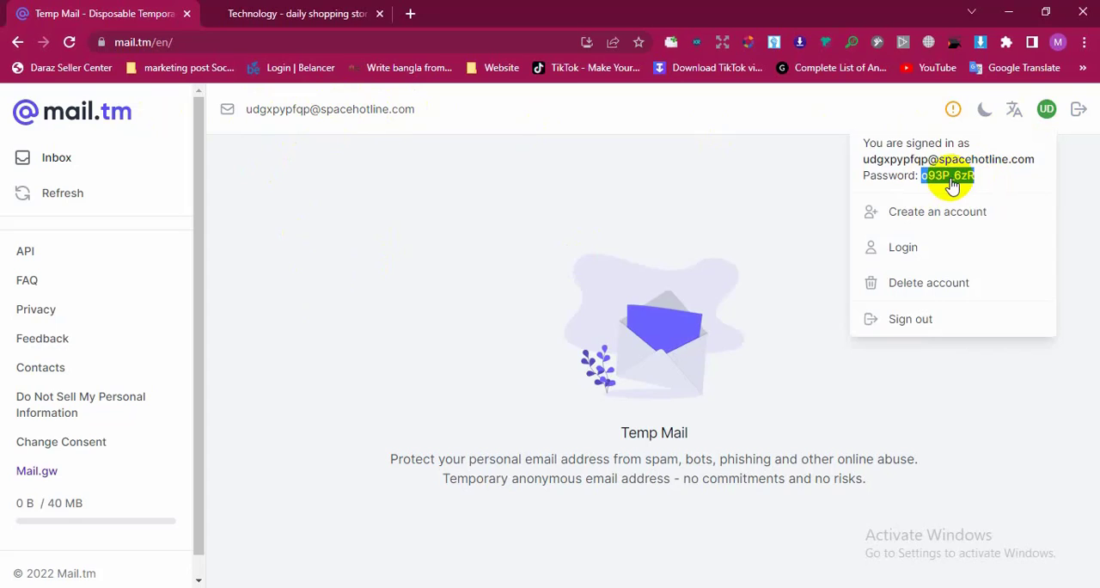
click(952, 180)
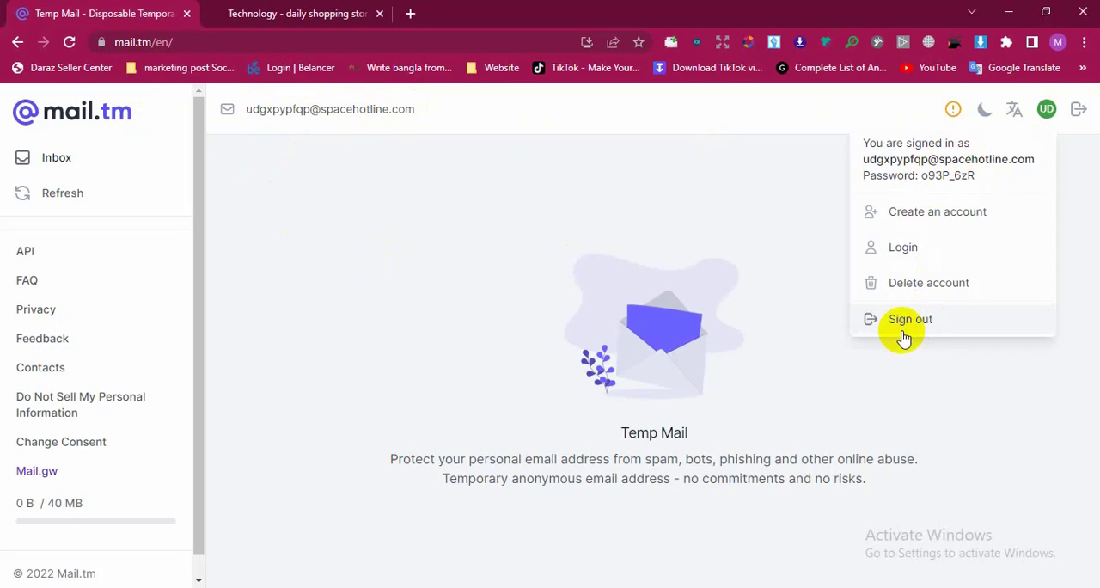
click(913, 289)
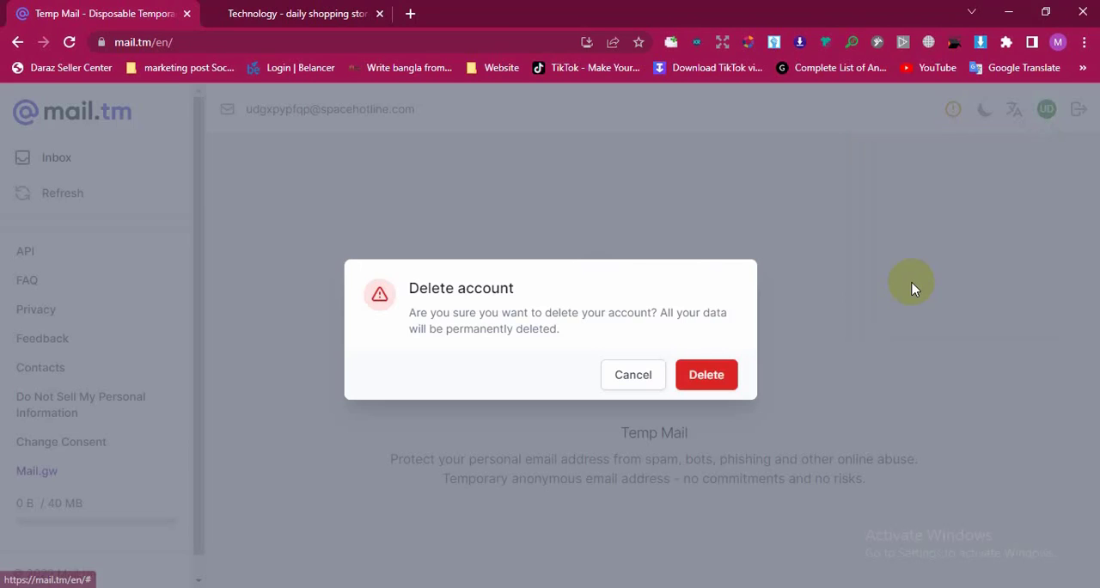
click(702, 379)
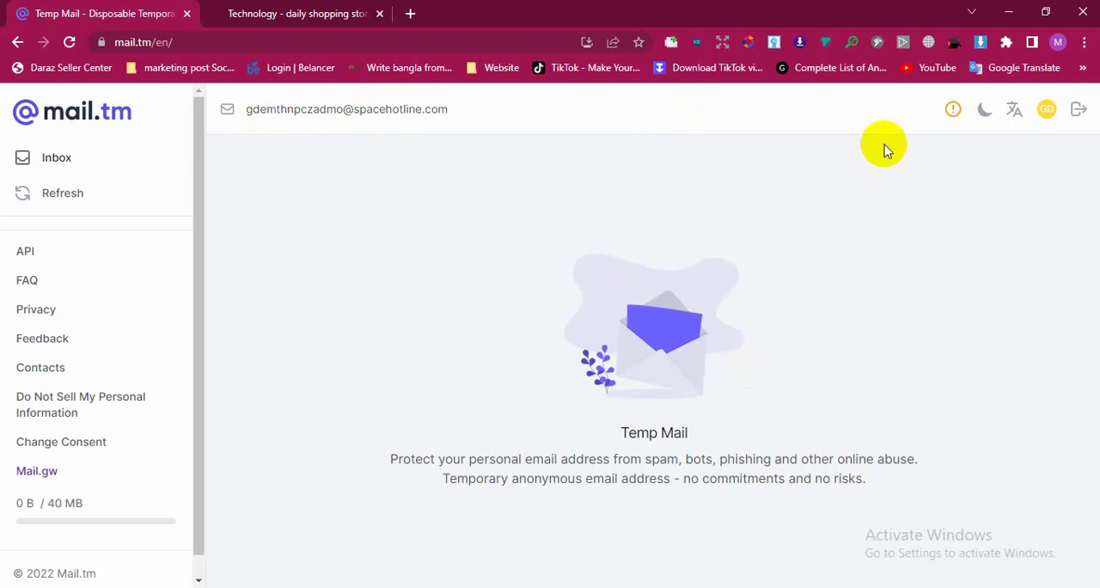
Delete the replacement temporary mail account as well to get another new address
click(1046, 109)
click(940, 280)
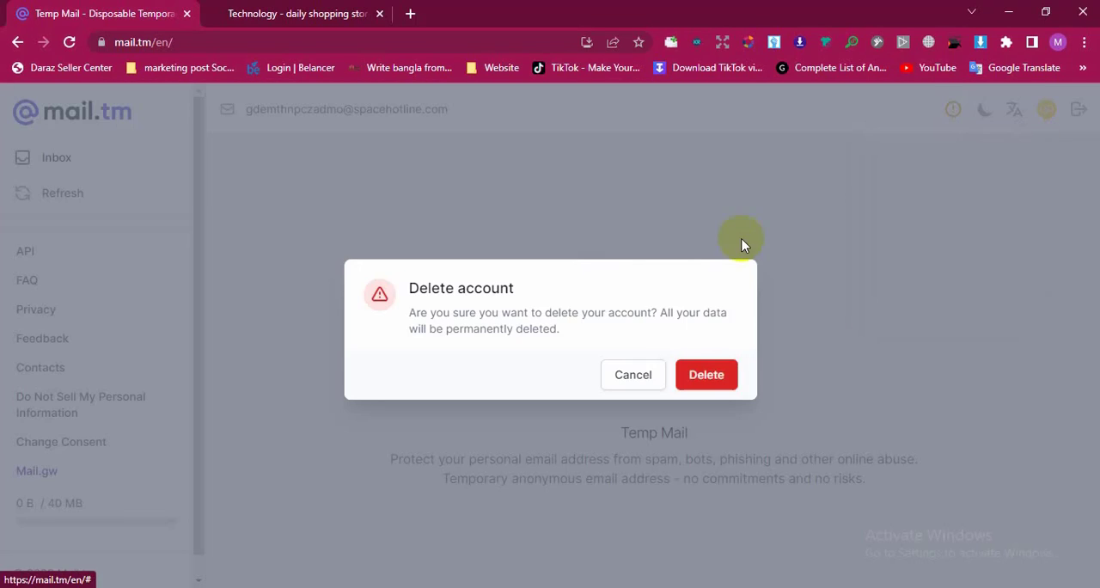
click(679, 372)
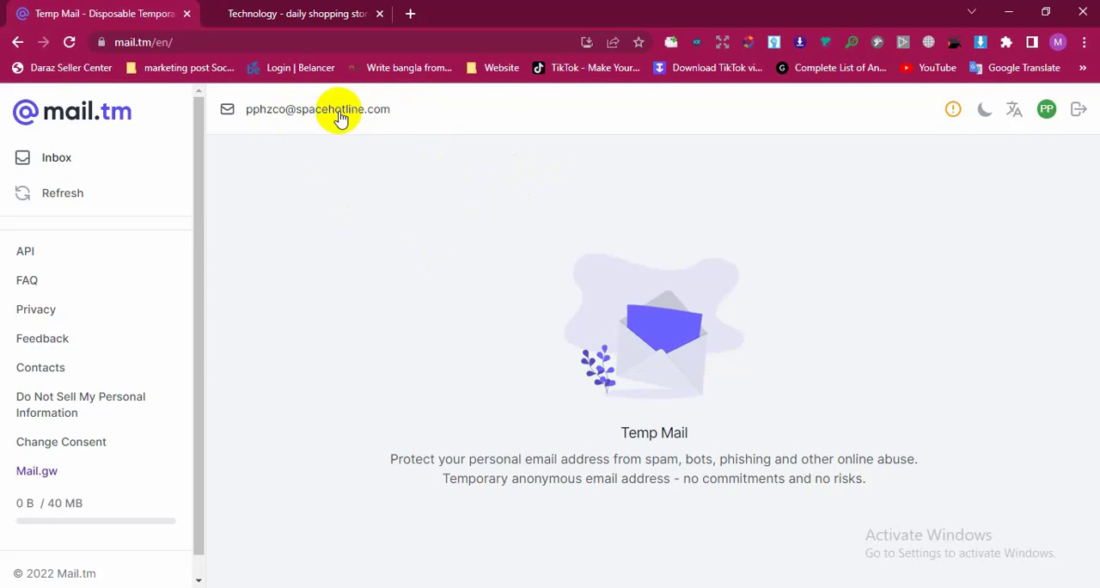
View the new mailbox's account details and copy its temporary email address to the clipboard
click(1044, 112)
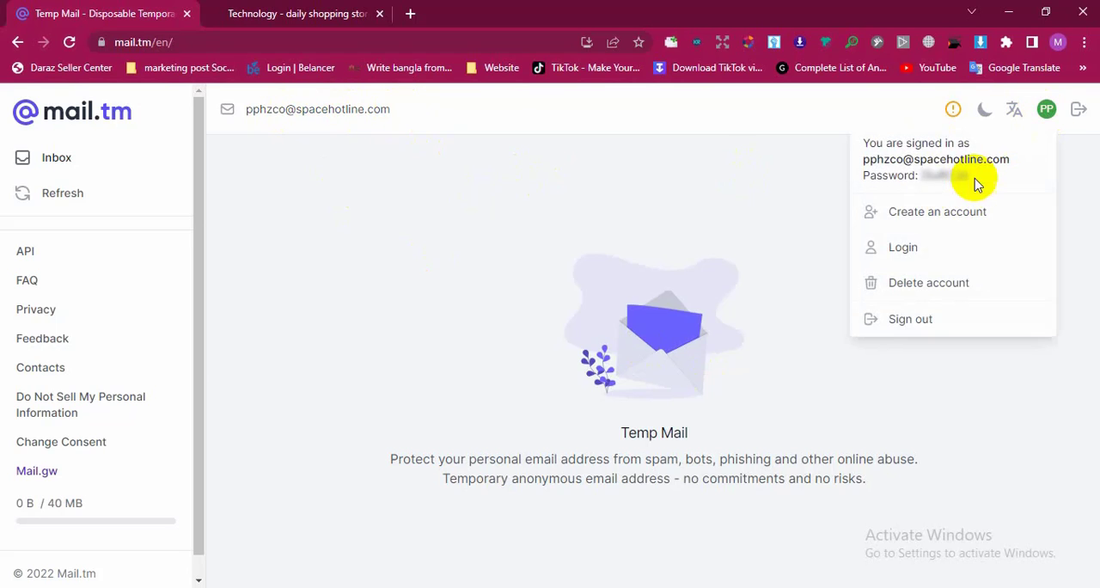
click(334, 124)
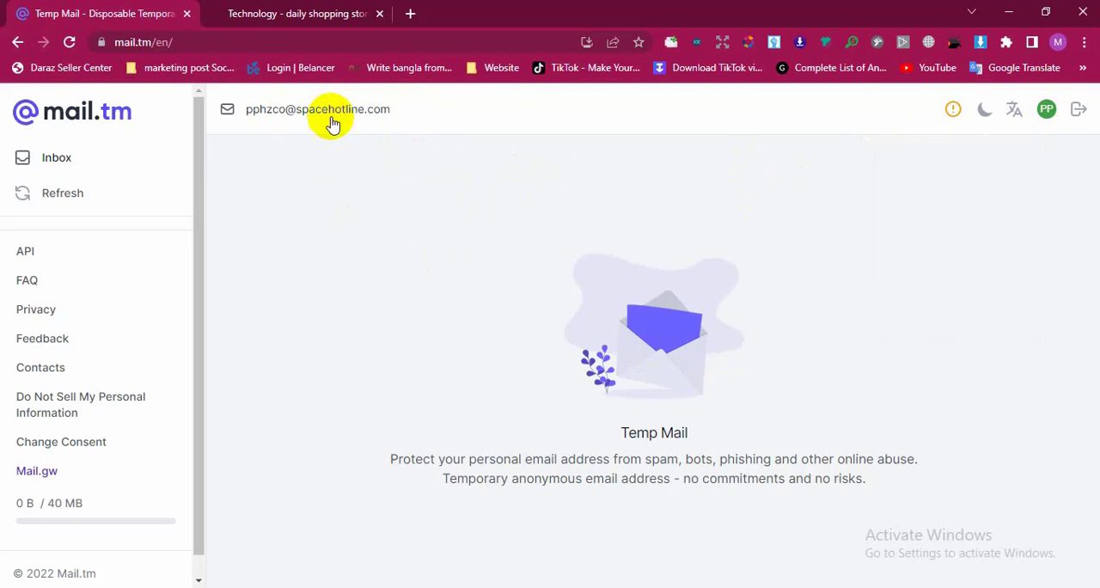
click(331, 123)
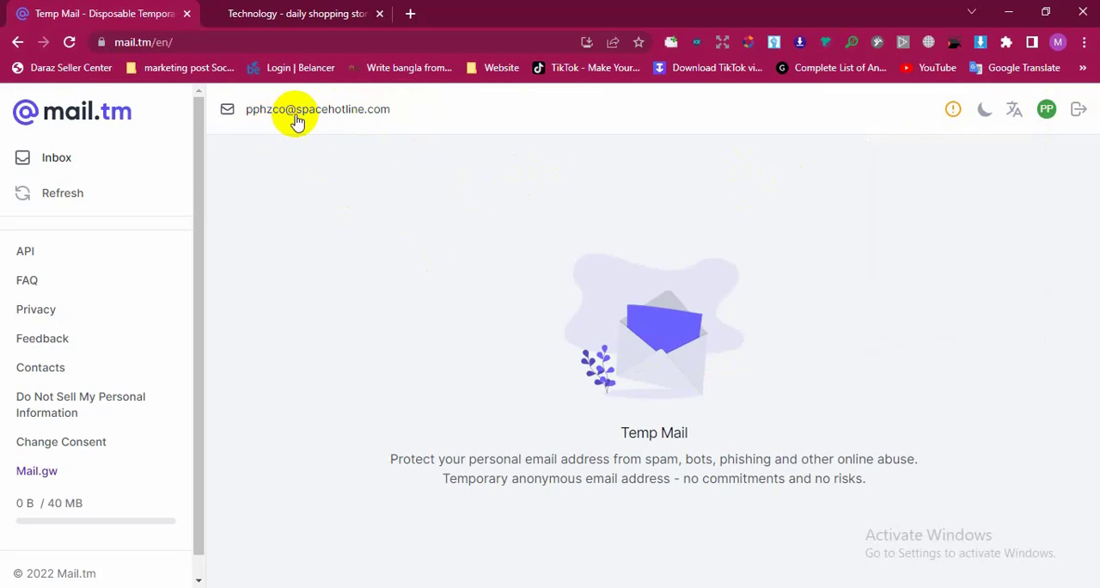
click(294, 118)
right_click(300, 117)
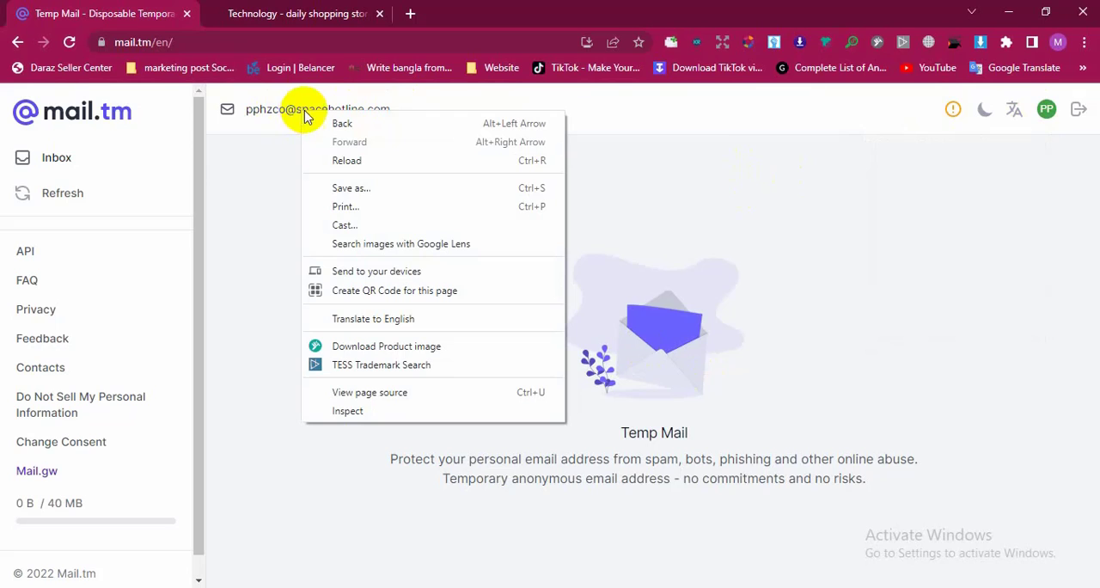
click(355, 110)
drag(355, 110, 246, 110)
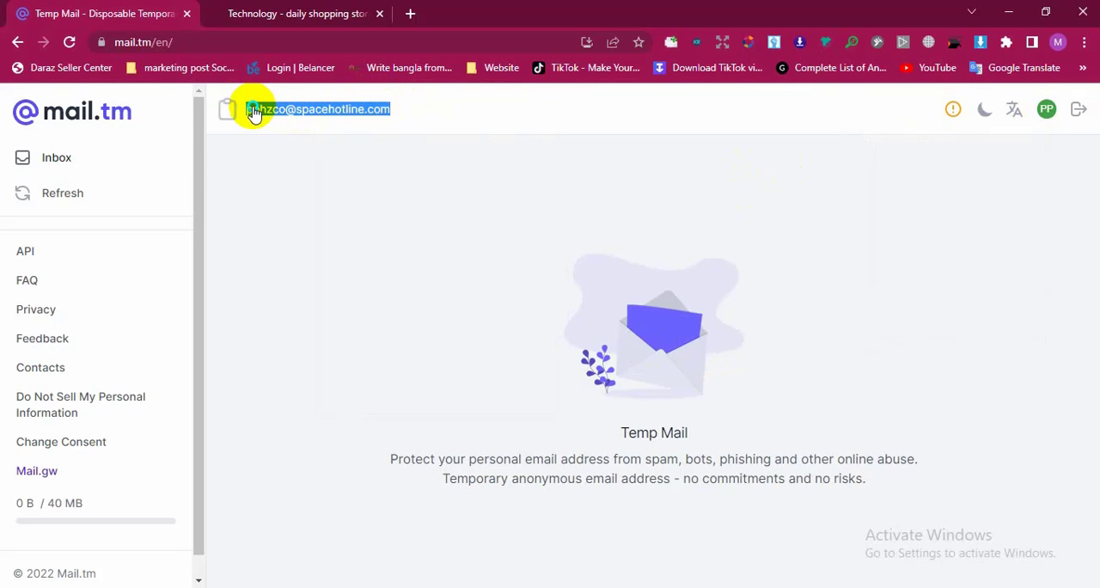
right_click(254, 110)
click(295, 119)
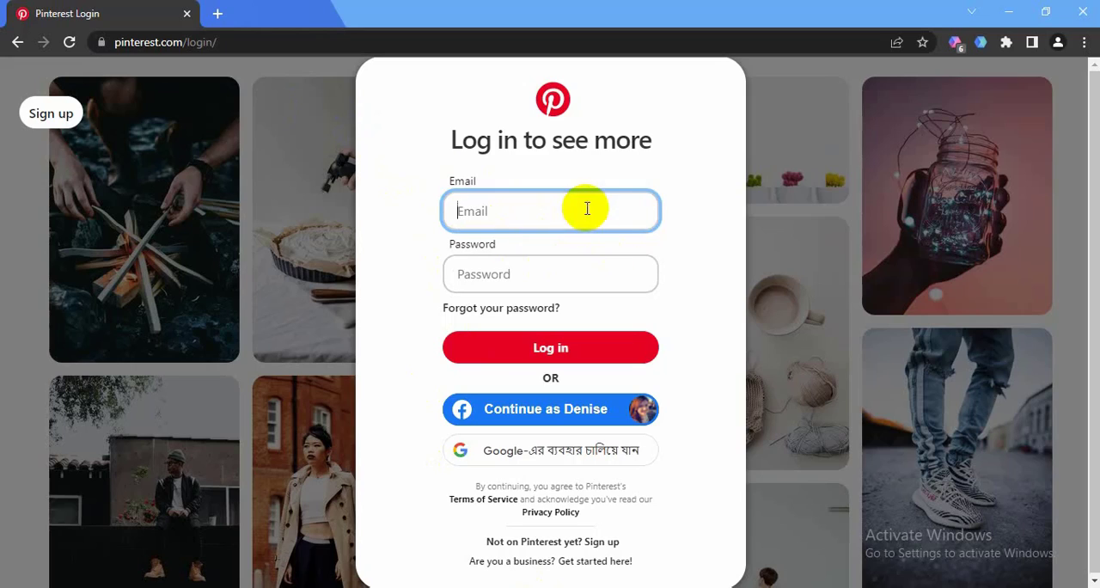
Go back from the Pinterest login page and reopen it at pinterest.com/login/
click(311, 196)
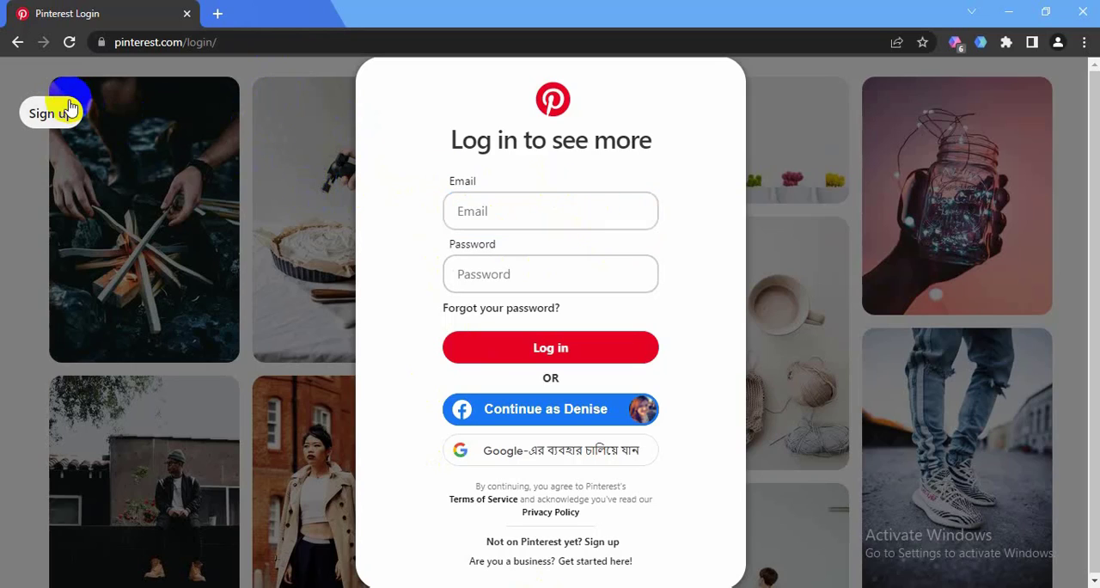
click(19, 43)
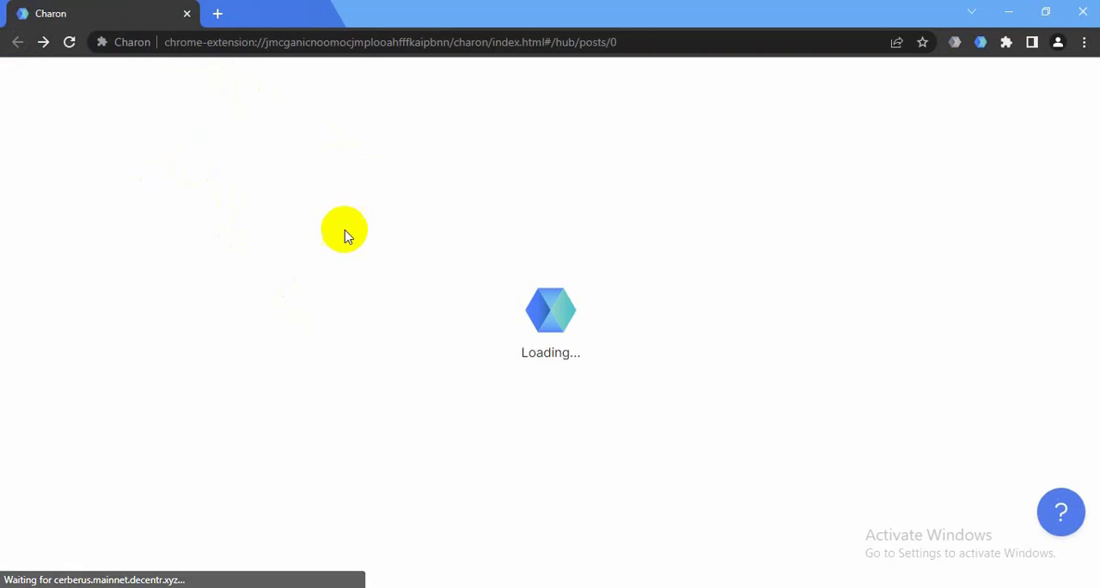
click(313, 45)
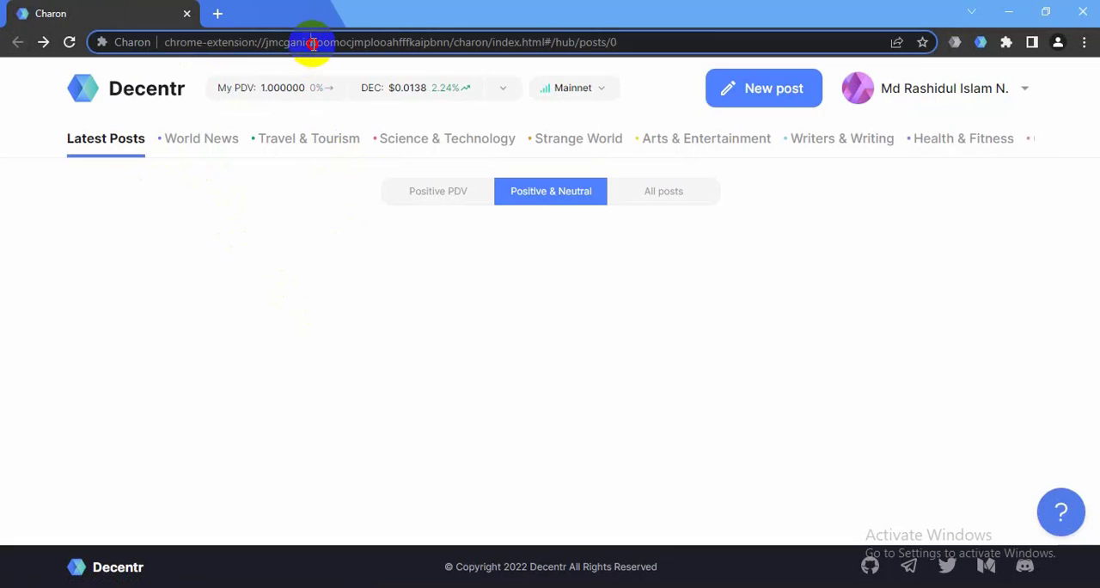
text(p)
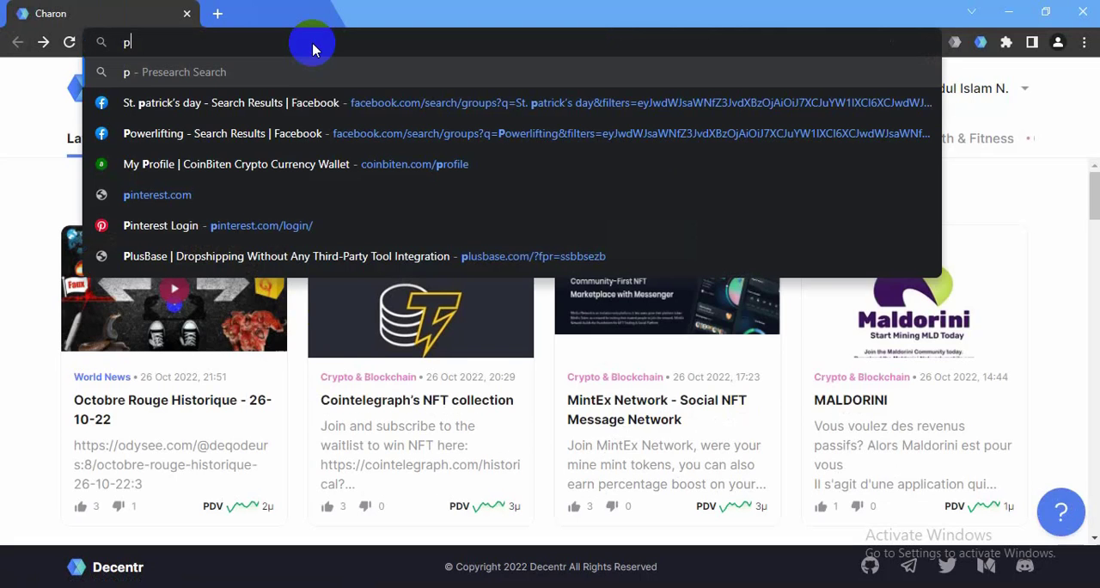
text(in)
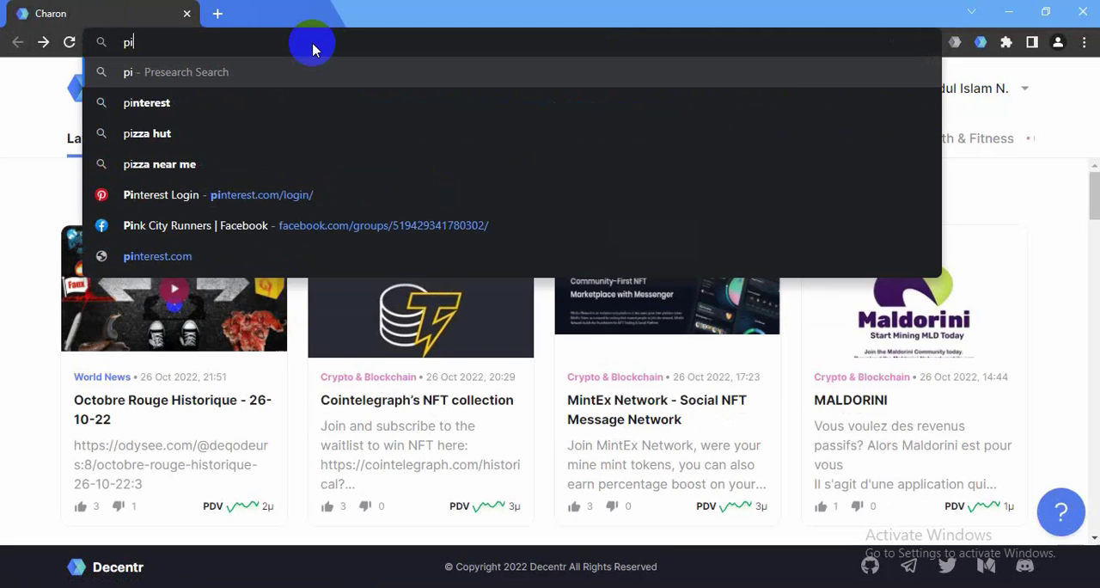
click(161, 198)
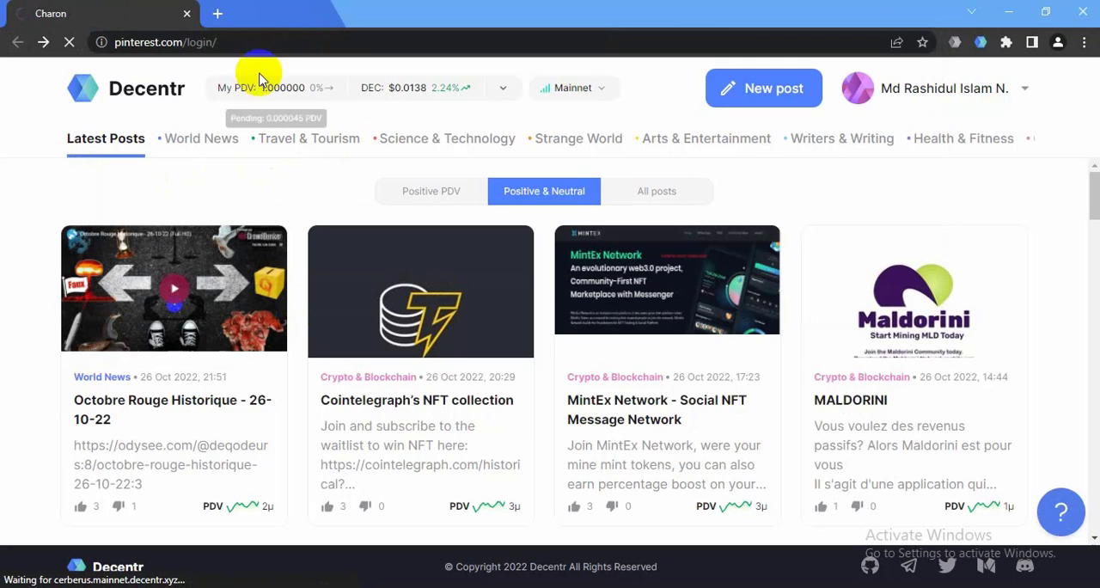
Remove the login path from the web address and load the pinterest.com home page
click(229, 42)
drag(228, 42, 192, 42)
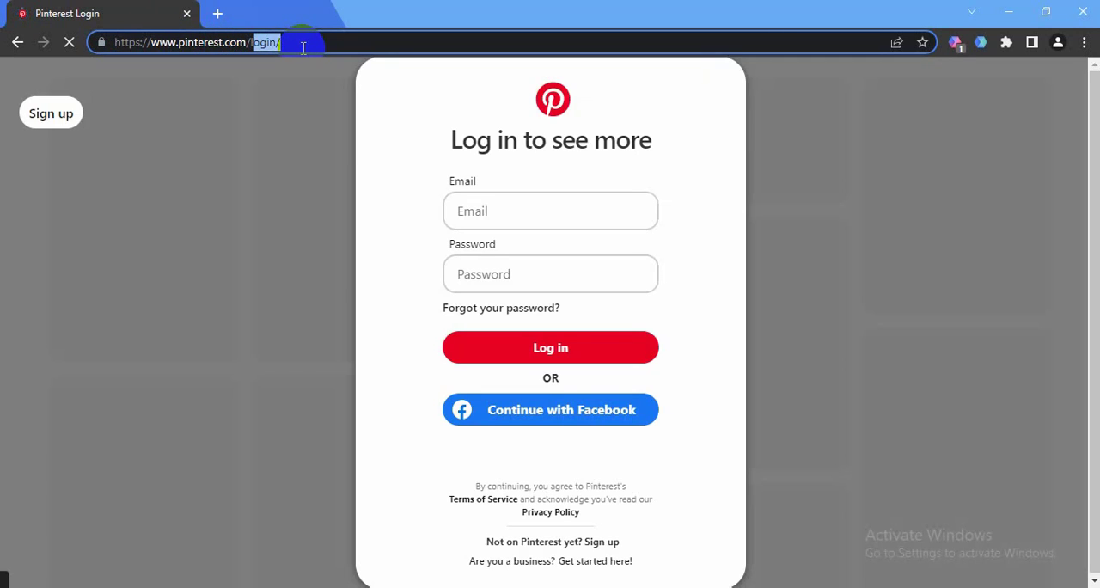
key(BackSpace)
key(Return)
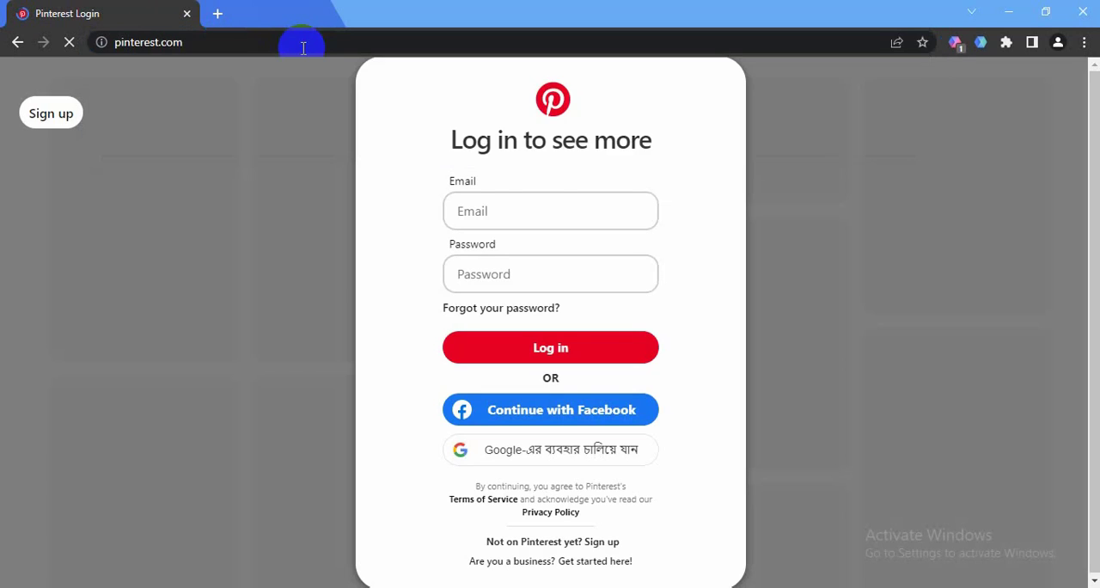
click(188, 279)
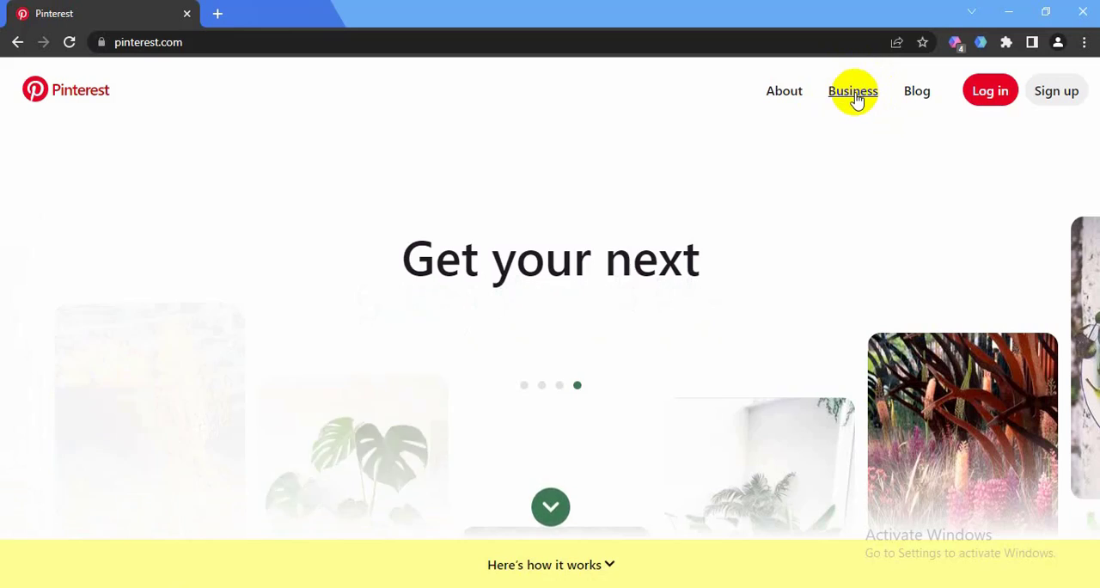
Go to the Pinterest Business site and open its sign-up form for a new business account
click(855, 93)
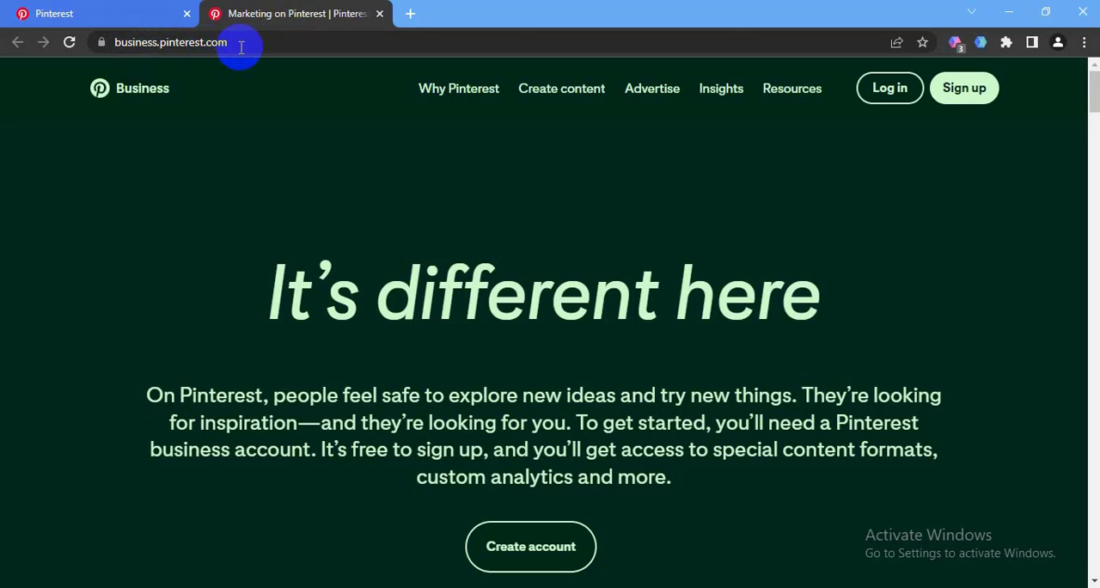
mouse_move(791, 89)
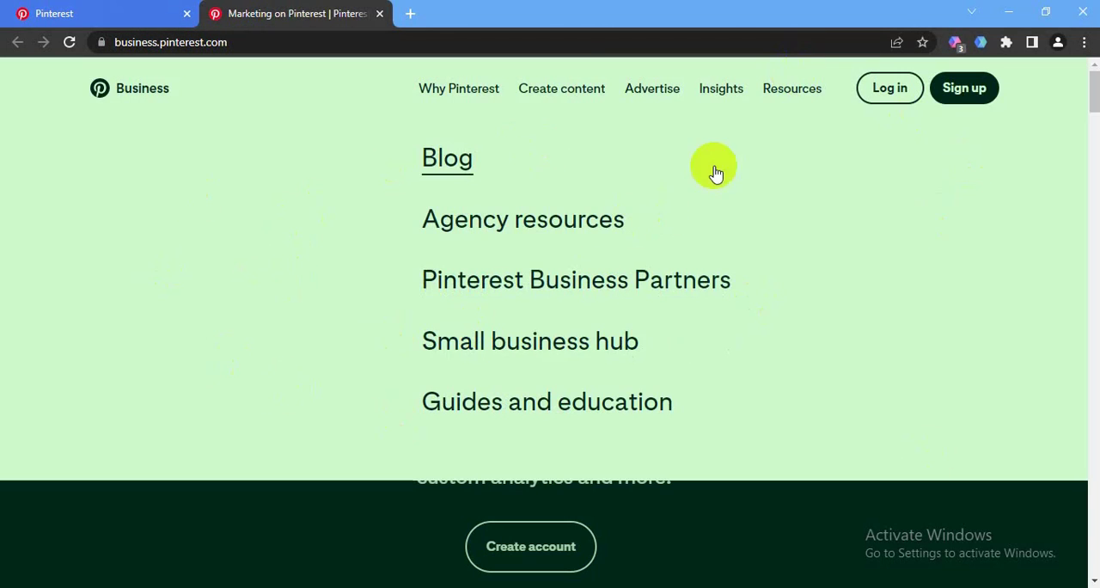
click(974, 93)
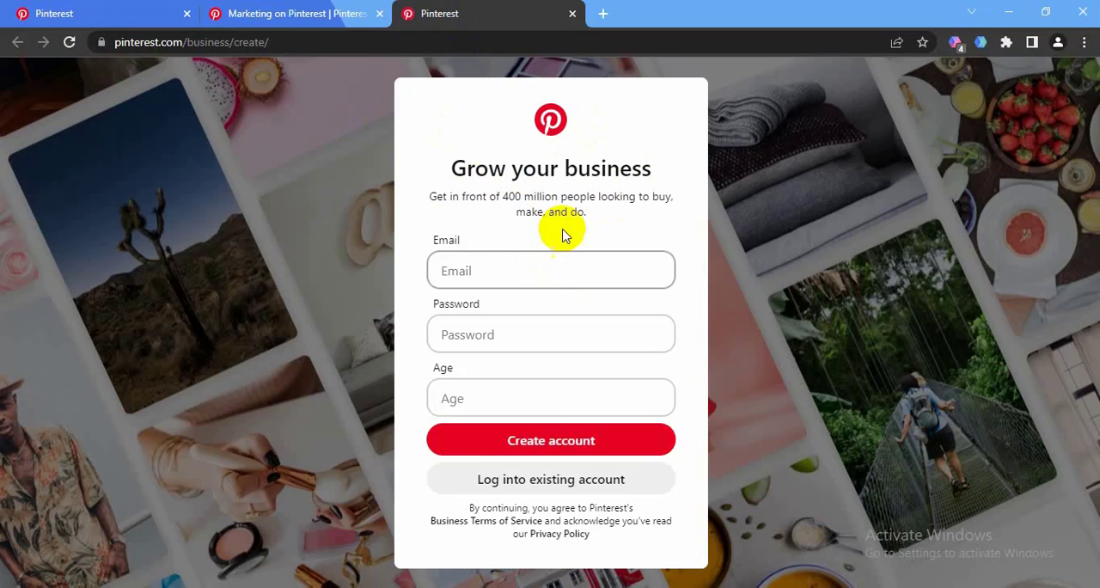
Fill in the sign-up form with the copied temporary email, an account password and age 30, and create the business account
click(492, 272)
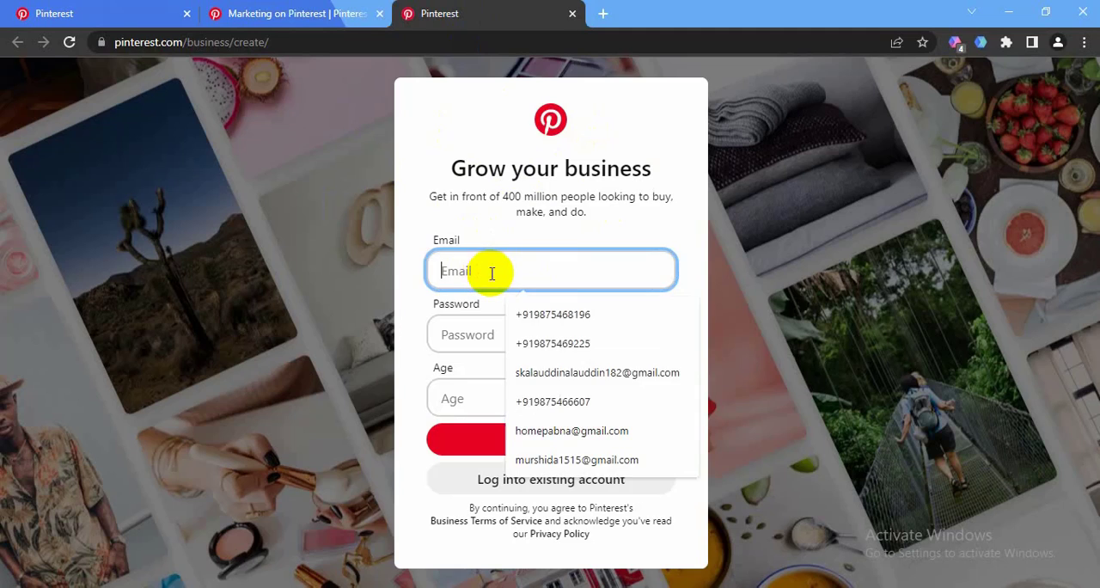
key(ctrl+v)
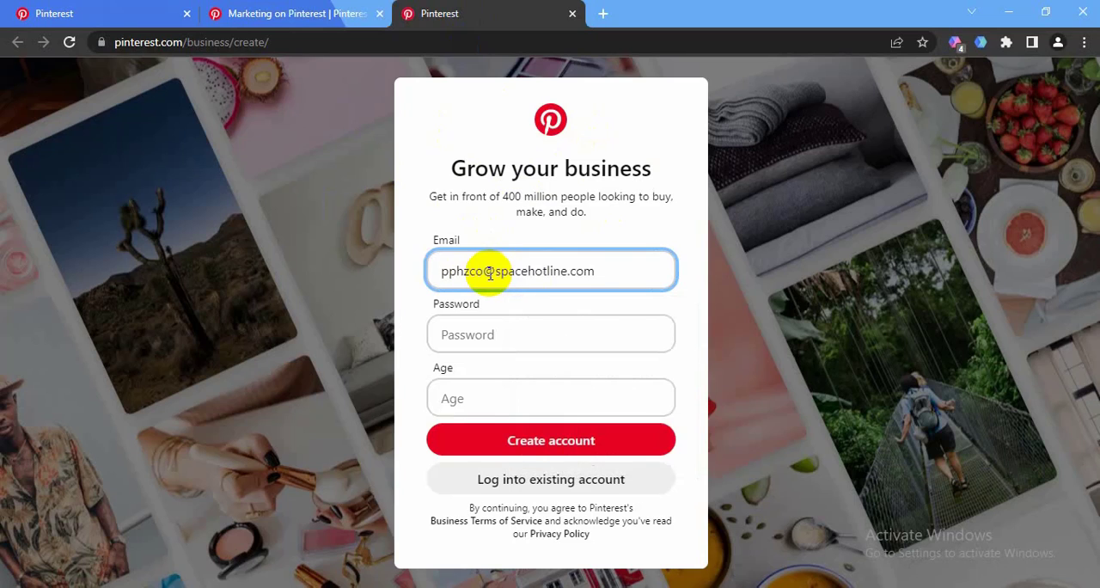
click(500, 341)
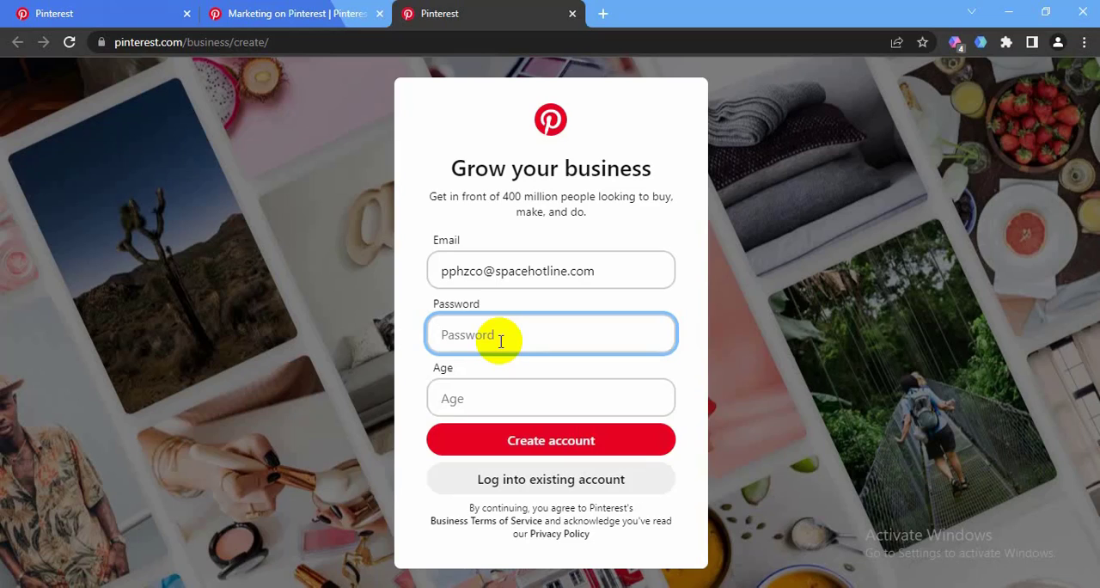
text(••)
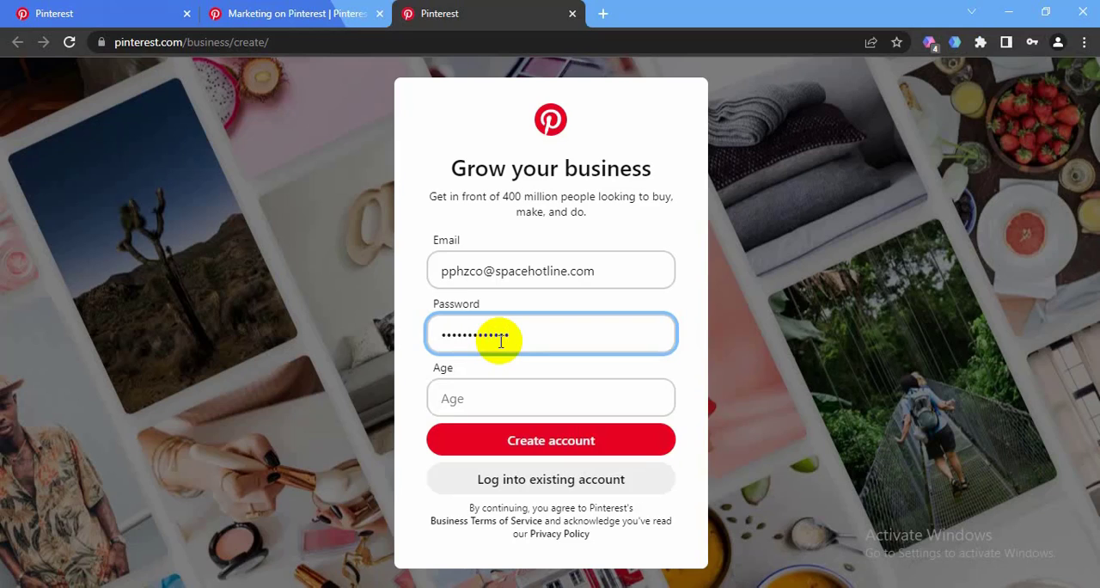
click(501, 384)
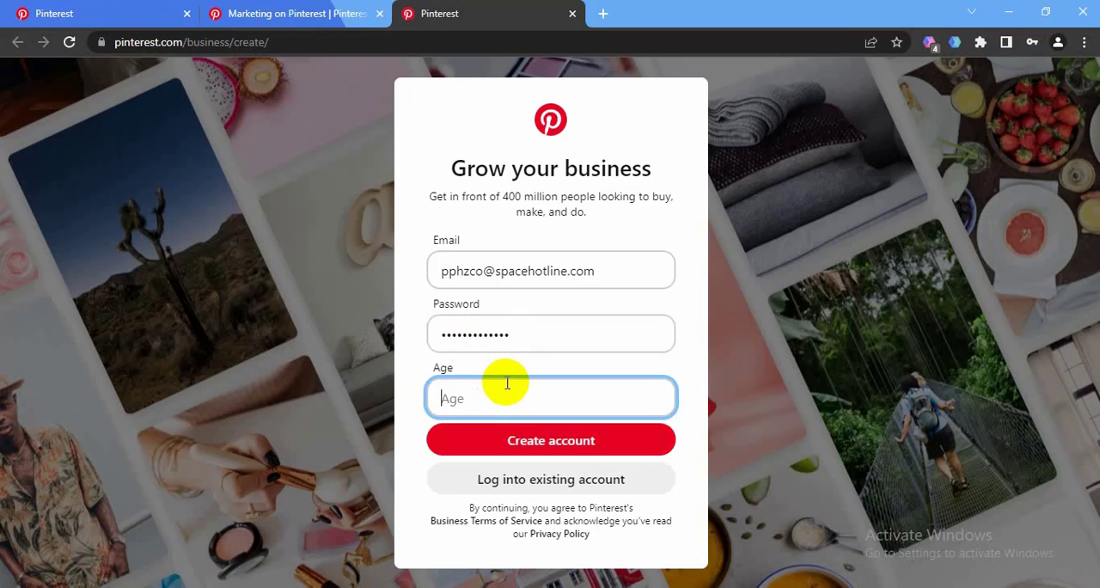
click(537, 448)
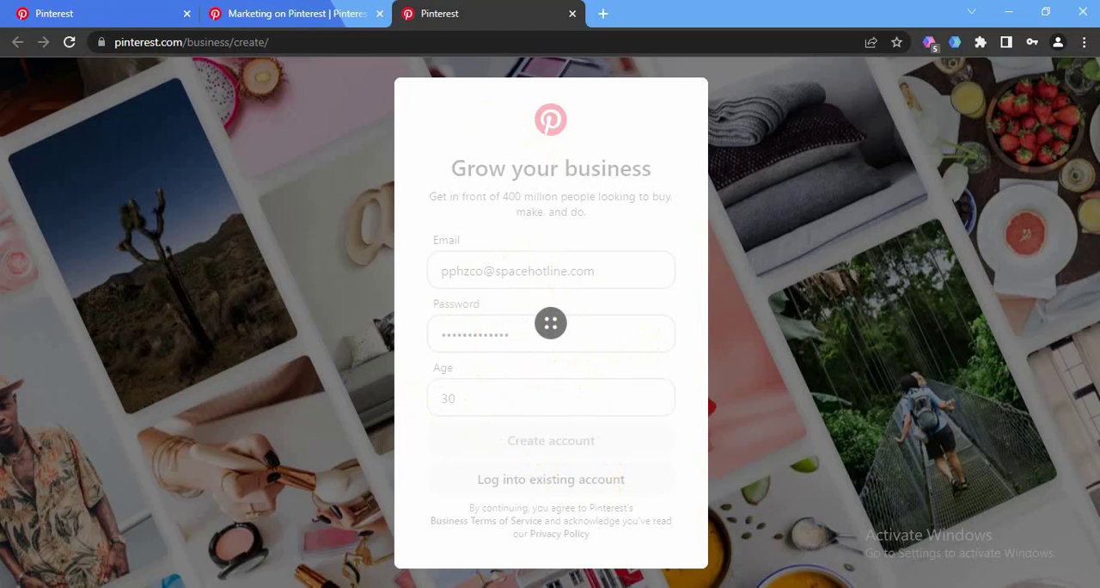
Switch to the mail.tm mailbox and reload it to check for new mail
key(alt+Tab)
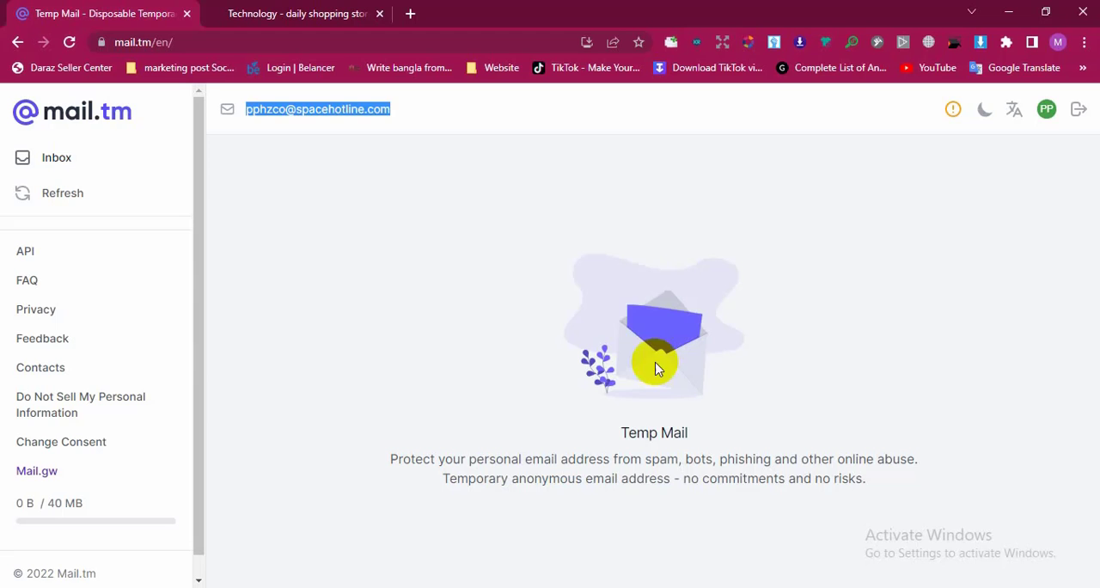
click(301, 228)
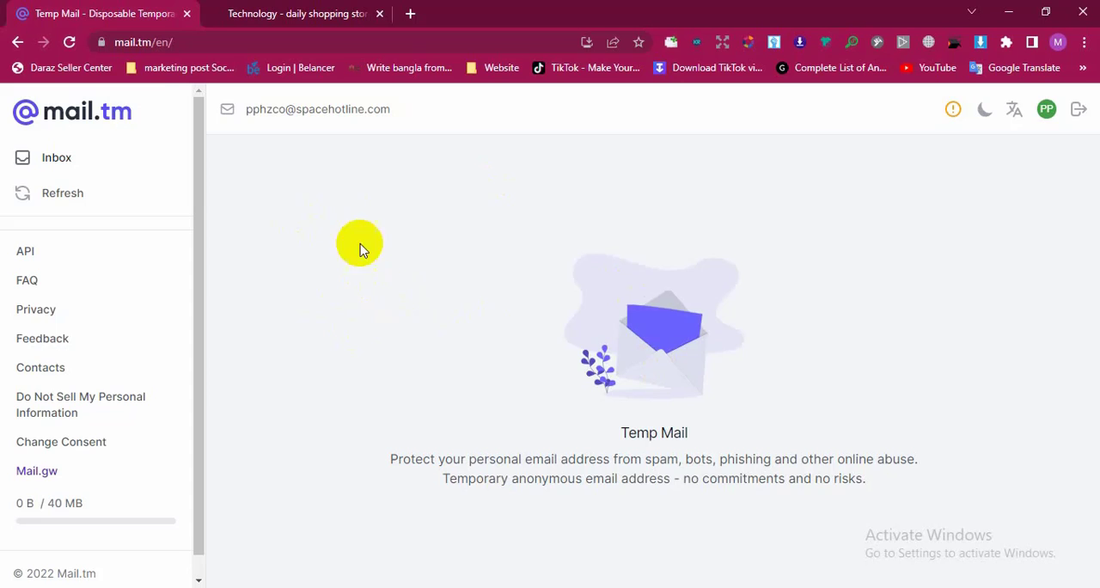
click(75, 51)
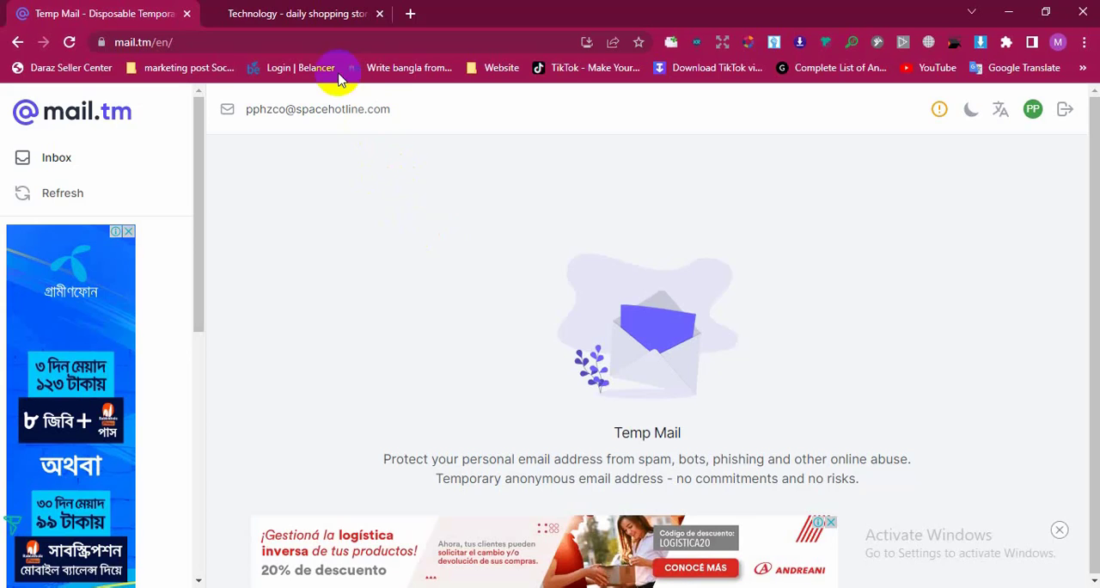
Switch to the dailyshoppingstore.com tab and copy the "Technology" heading of the collection page
click(307, 13)
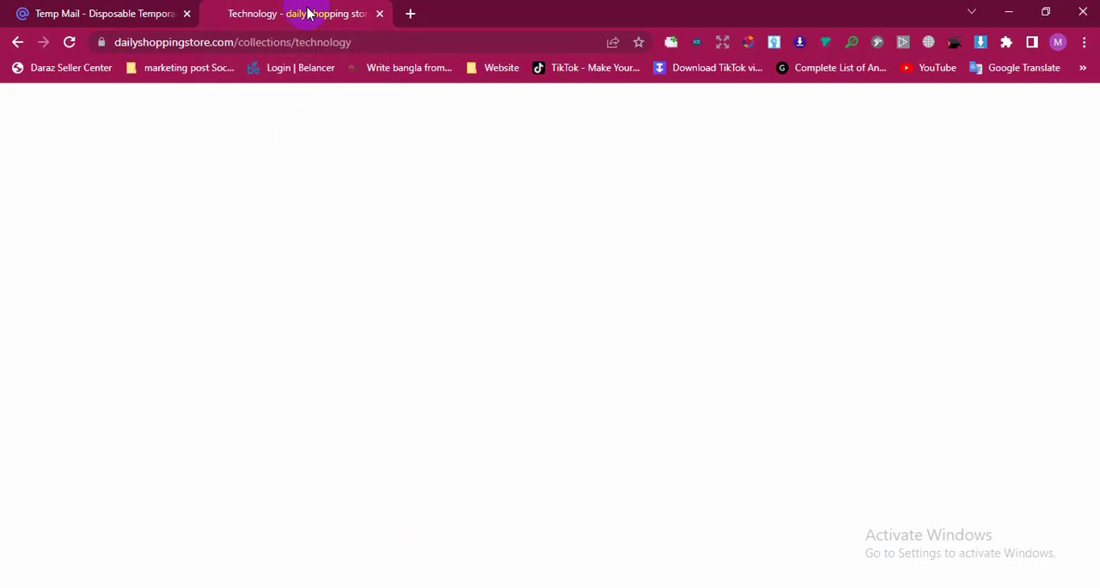
right_click(206, 242)
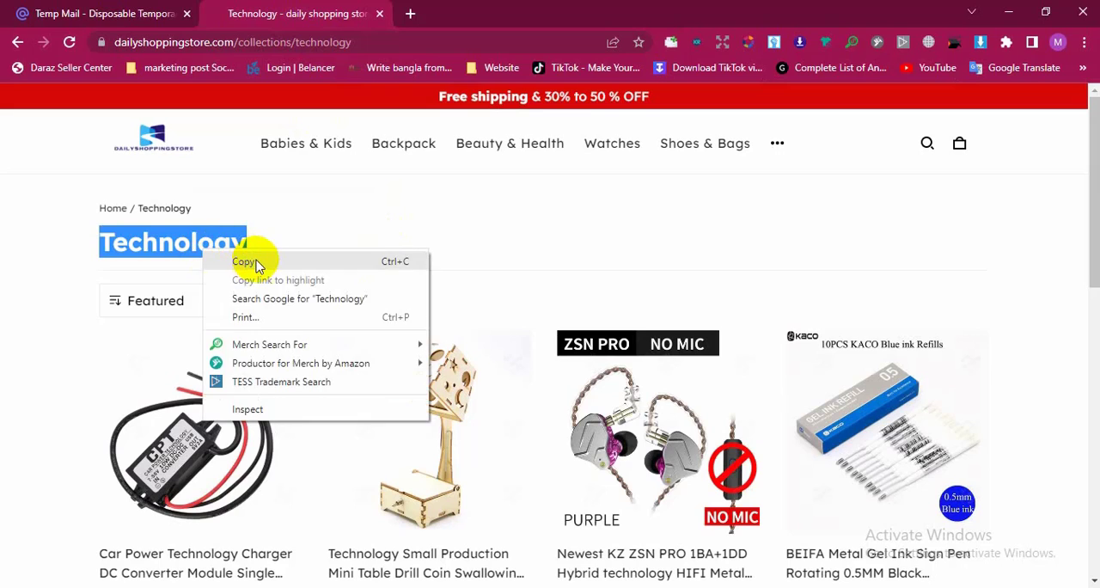
click(256, 259)
click(46, 246)
drag(253, 241, 86, 238)
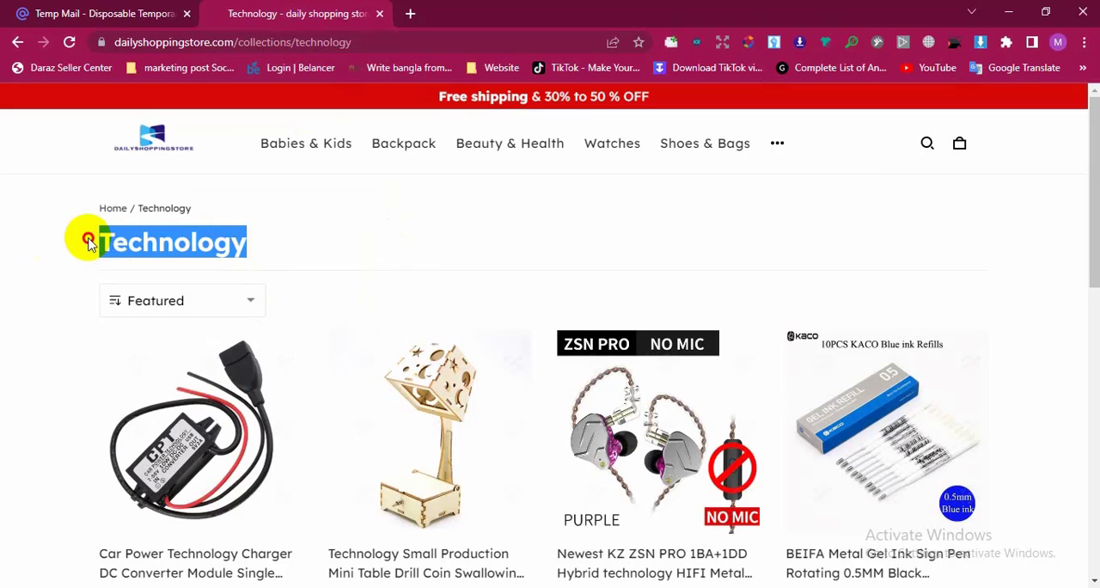
right_click(171, 232)
click(211, 256)
click(133, 13)
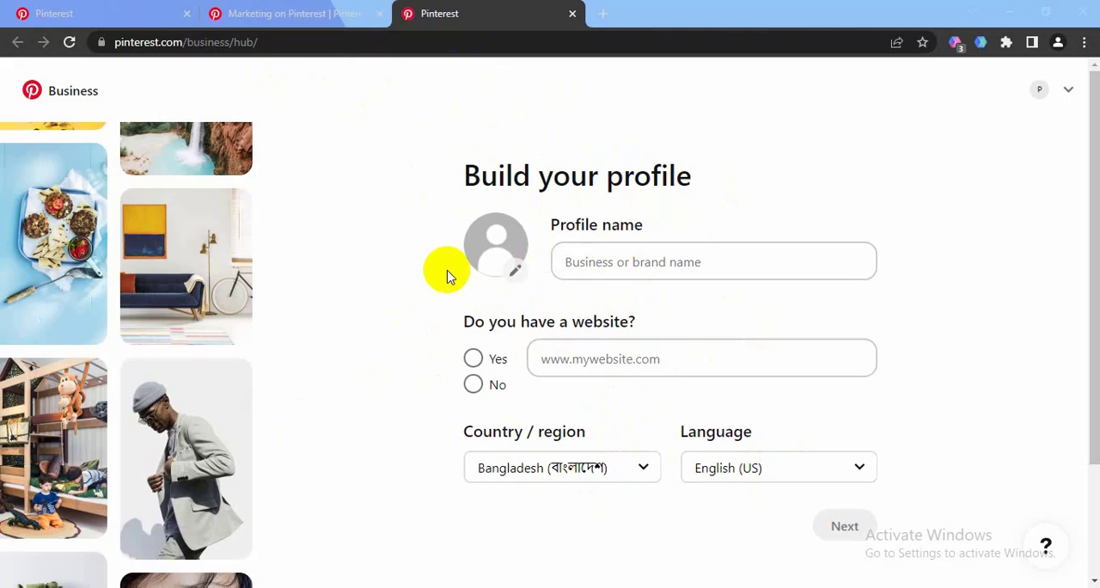
Paste the copied text "Technology" as the profile name in Pinterest's Build your profile form
click(625, 262)
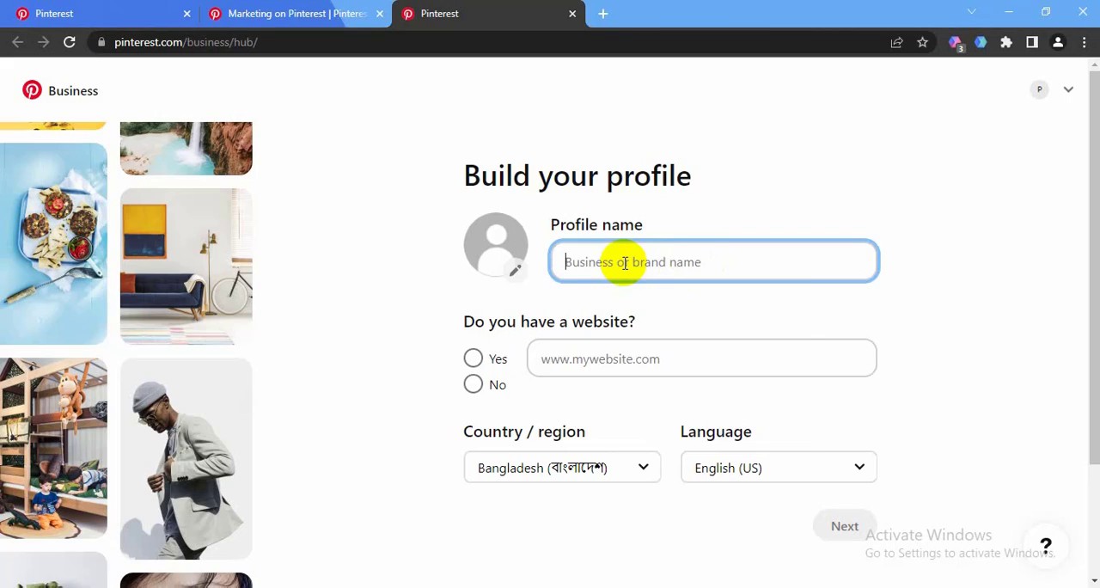
right_click(624, 263)
click(688, 387)
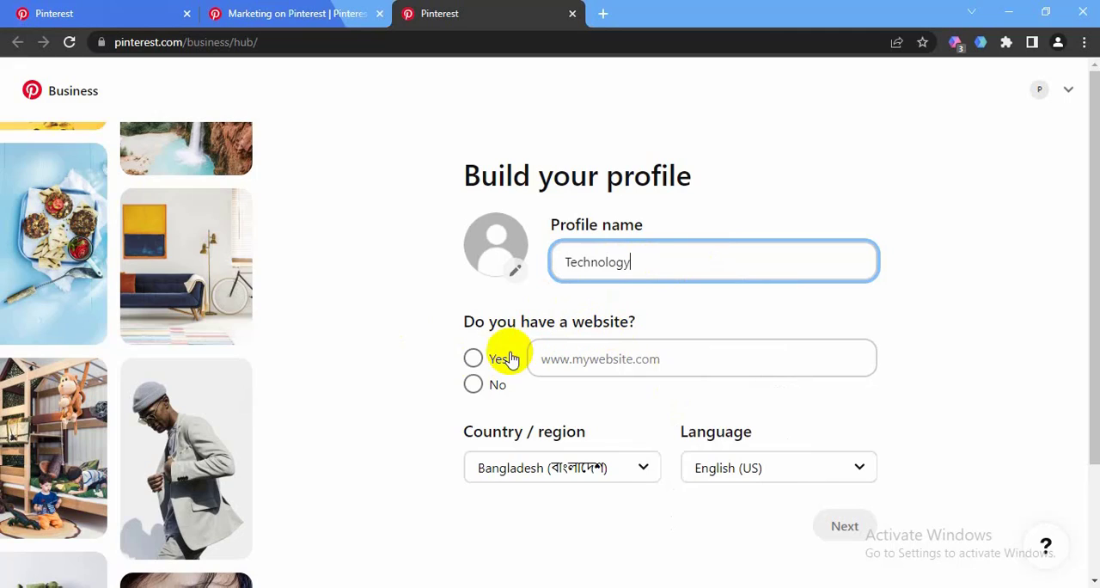
Answer Yes to having a website and copy the web address of the dailyshoppingstore.com technology collection page
click(471, 359)
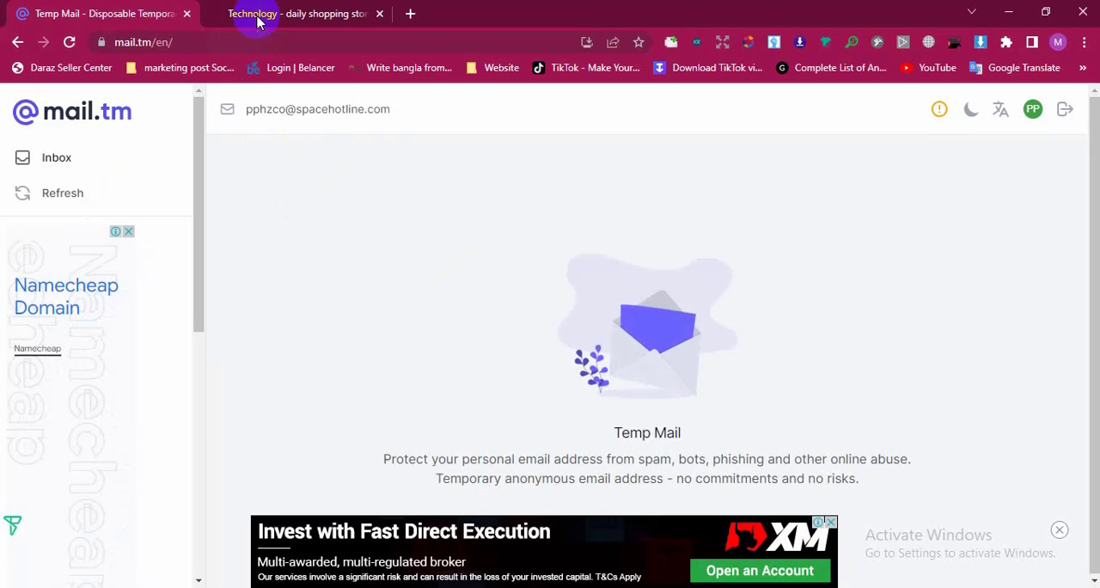
click(269, 17)
right_click(206, 41)
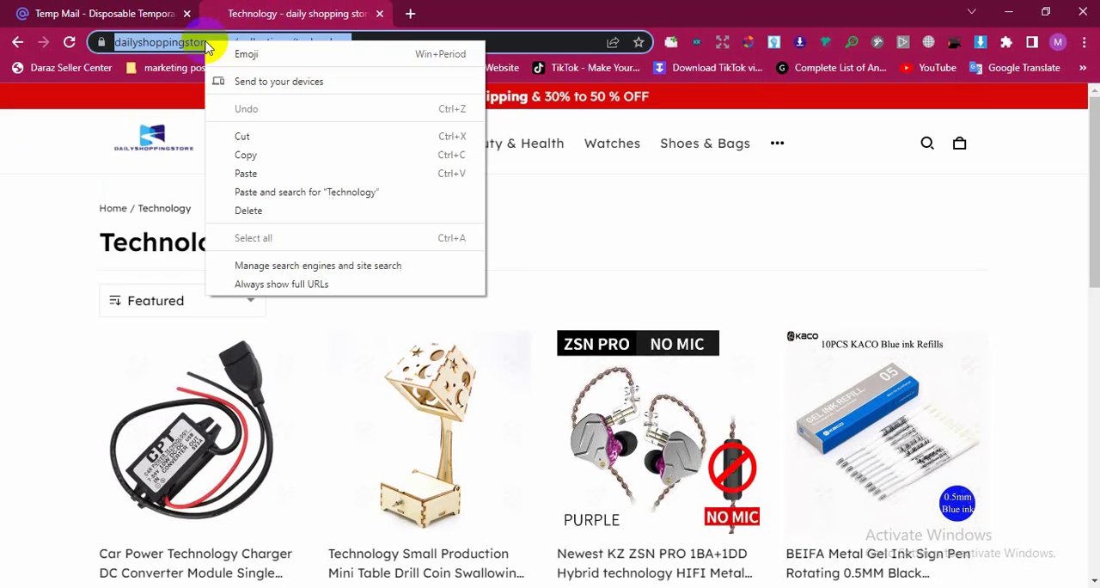
click(278, 162)
click(114, 13)
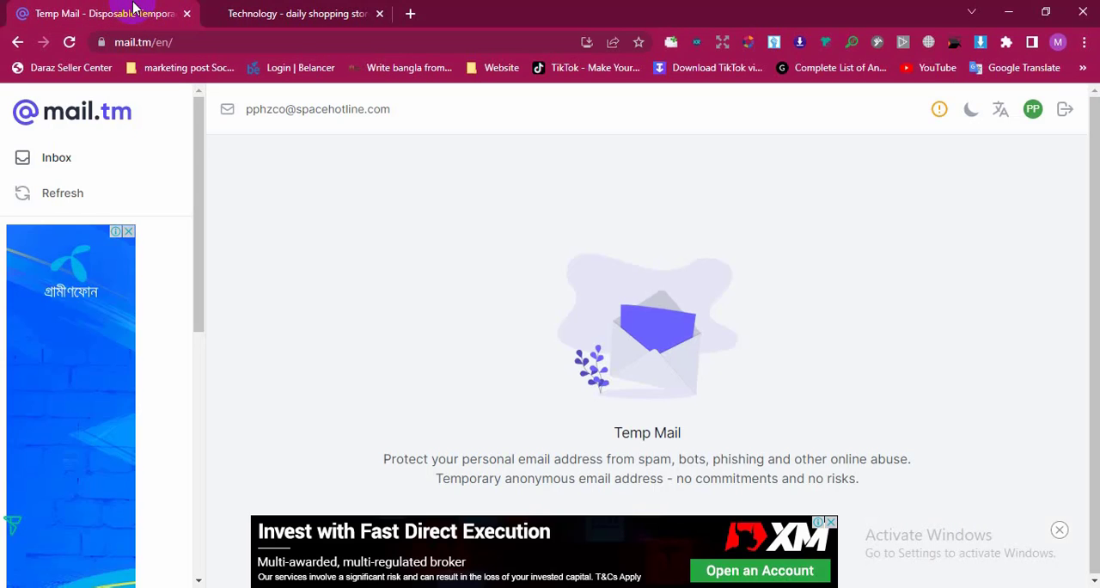
click(297, 10)
click(144, 10)
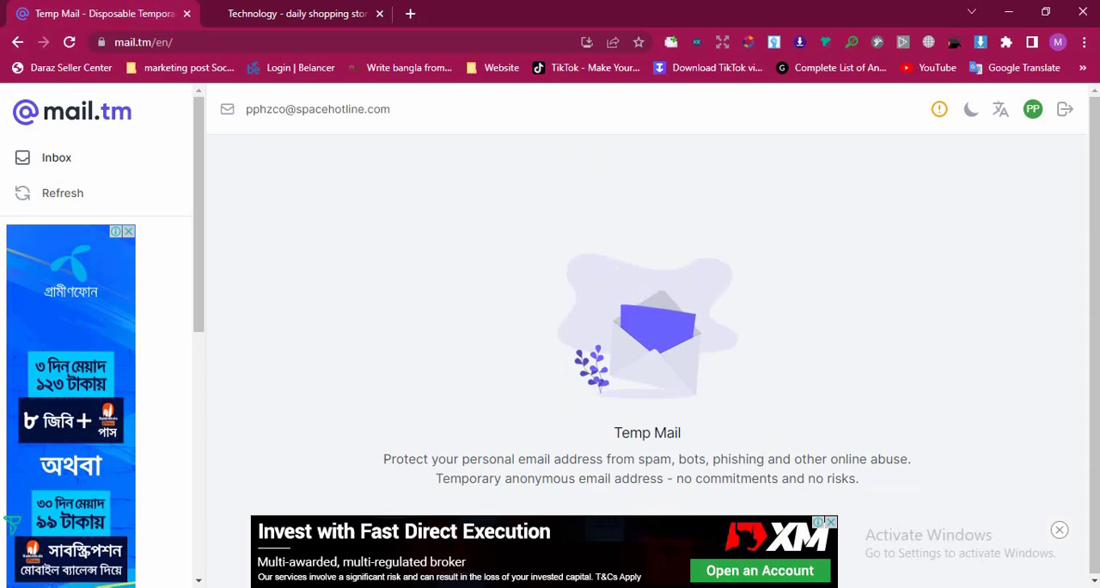
key(alt+Tab)
click(577, 360)
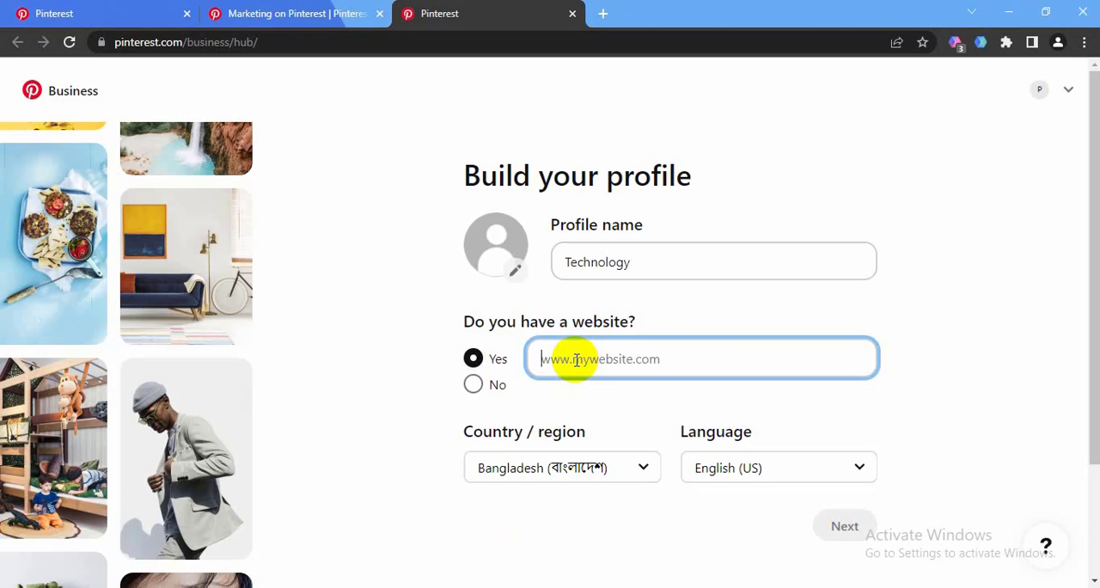
right_click(575, 361)
click(610, 232)
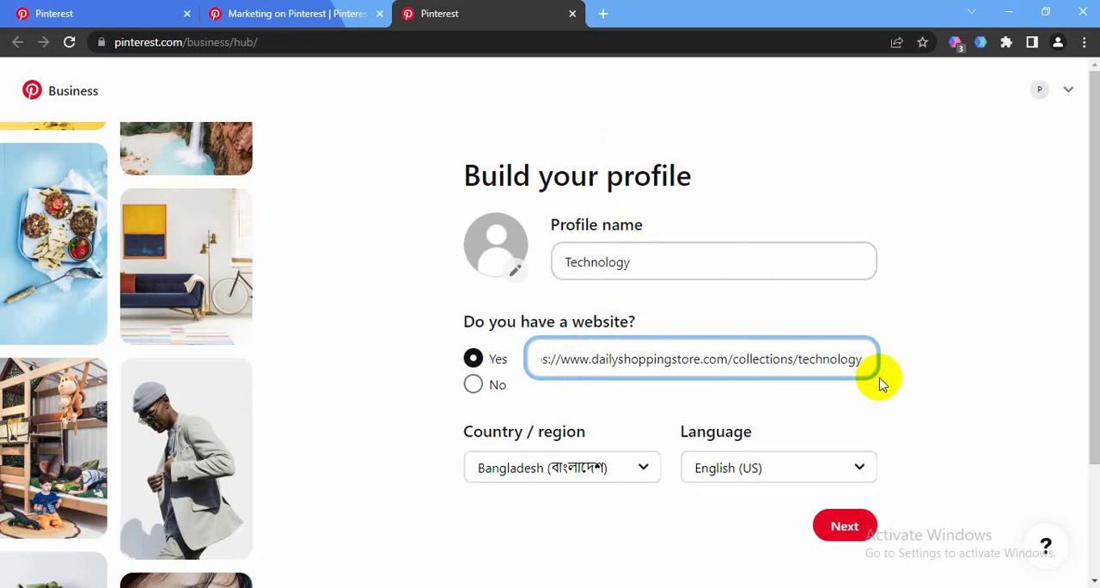
Set the country / region to United States and continue from the profile form
click(606, 468)
scroll(631, 293, down, 4)
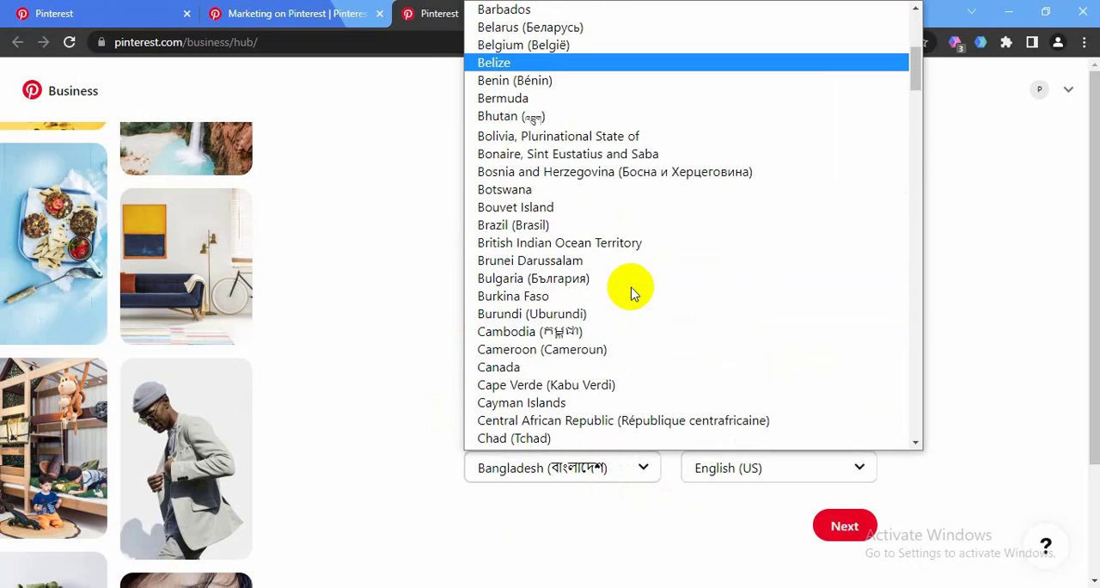
key(u)
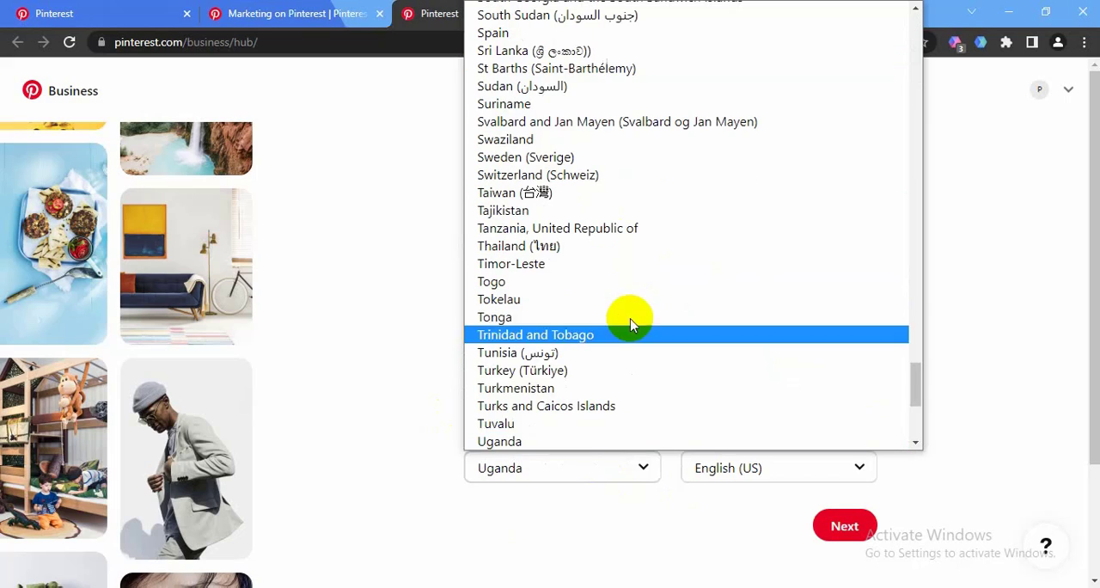
scroll(567, 368, down, 2)
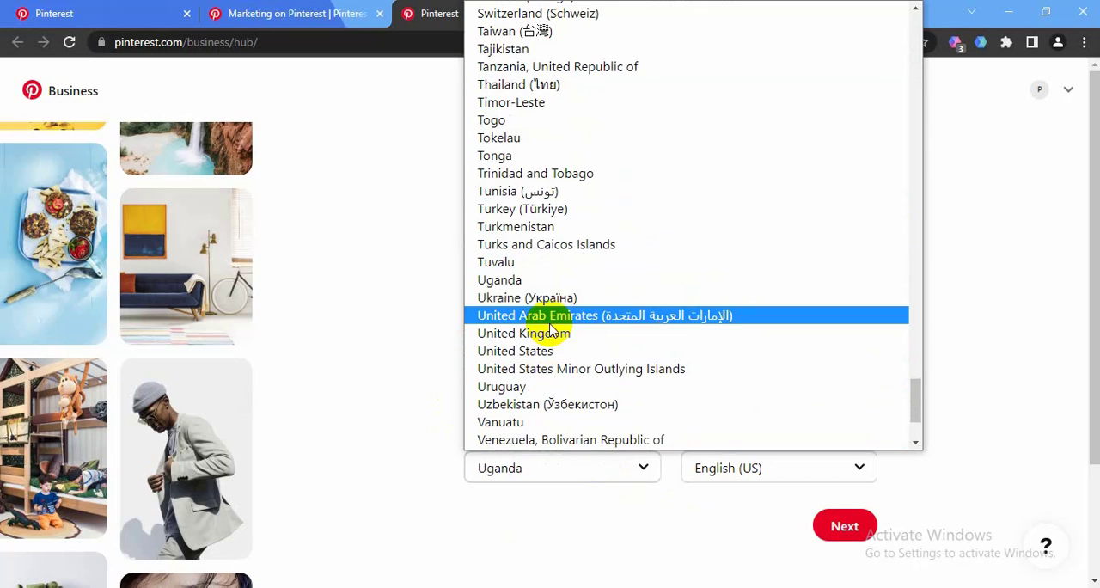
click(583, 350)
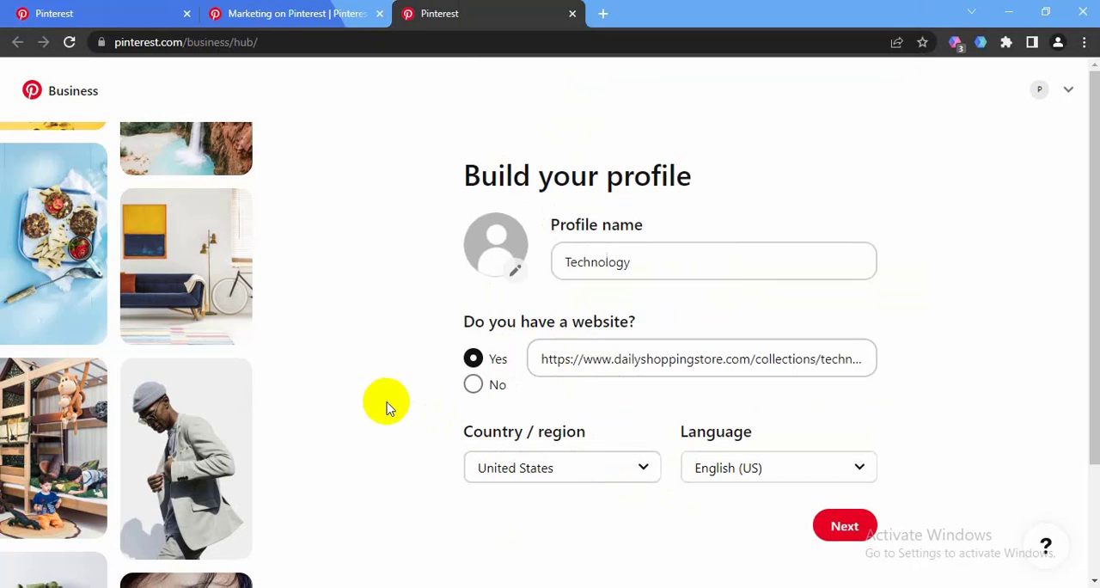
click(845, 525)
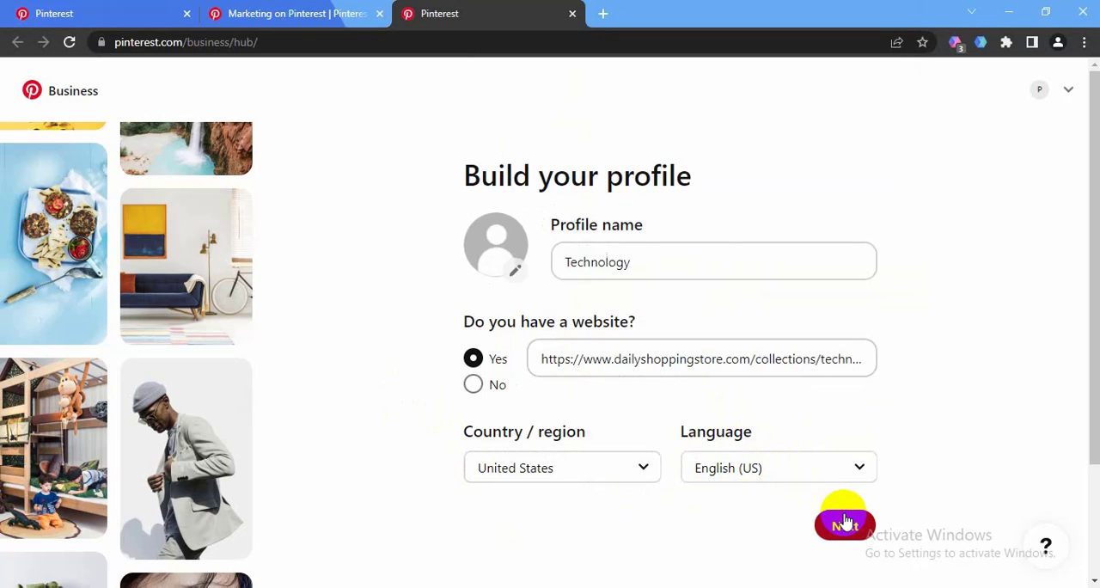
Choose Other as the brand's focus and enter "technology" as the custom brand focus
scroll(554, 230, down, 1)
scroll(555, 230, up, 1)
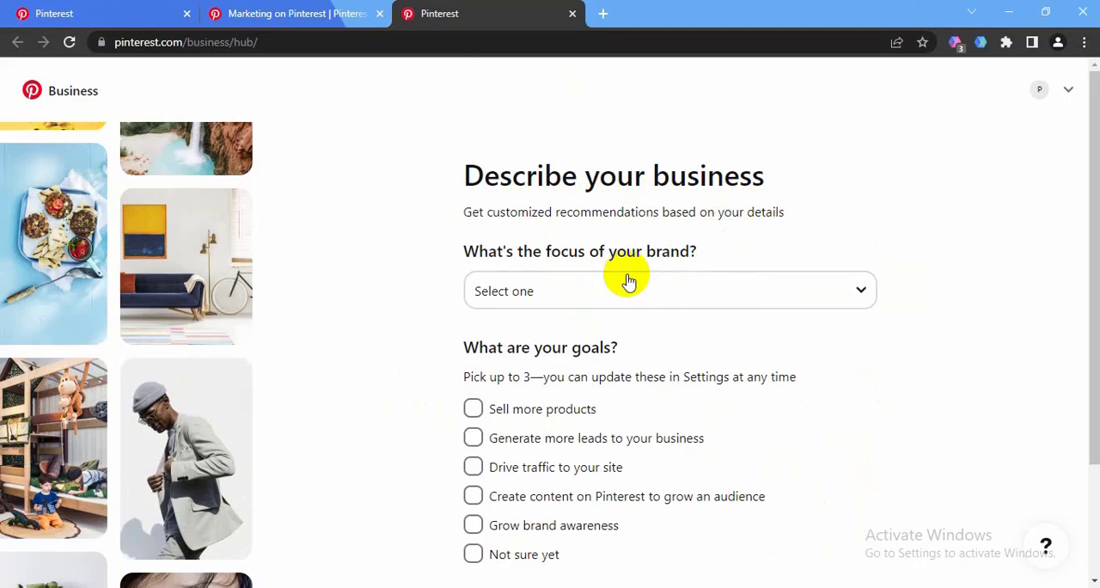
click(671, 292)
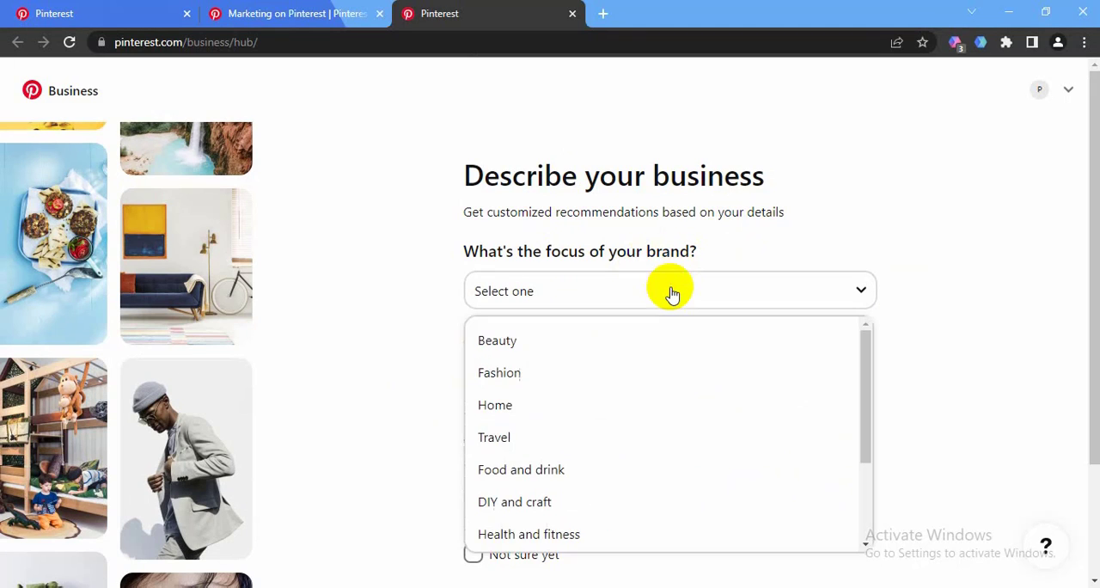
scroll(601, 343, down, 2)
scroll(584, 441, down, 2)
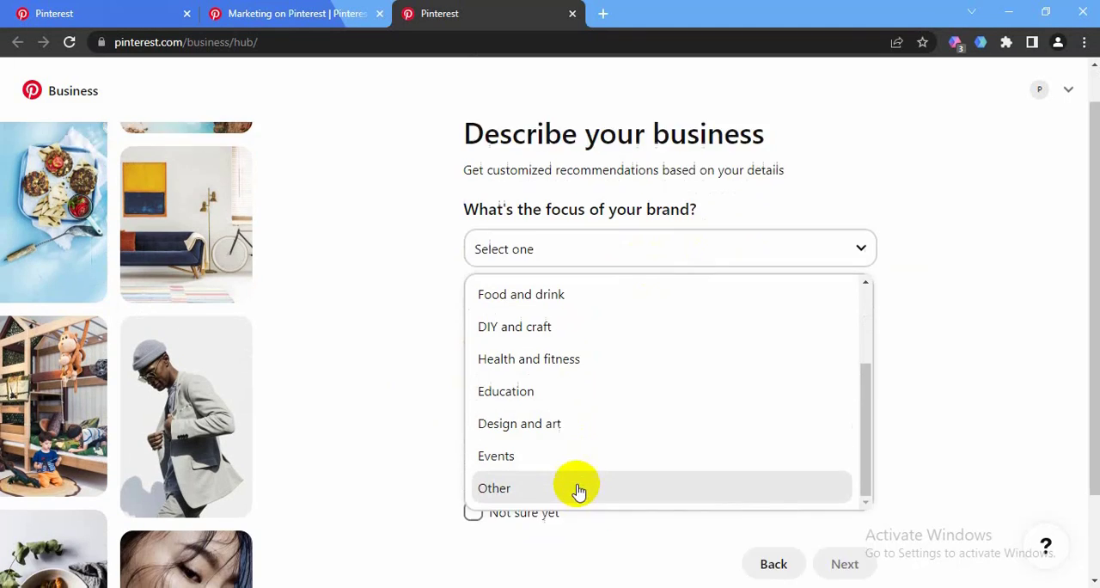
scroll(577, 393, up, 1)
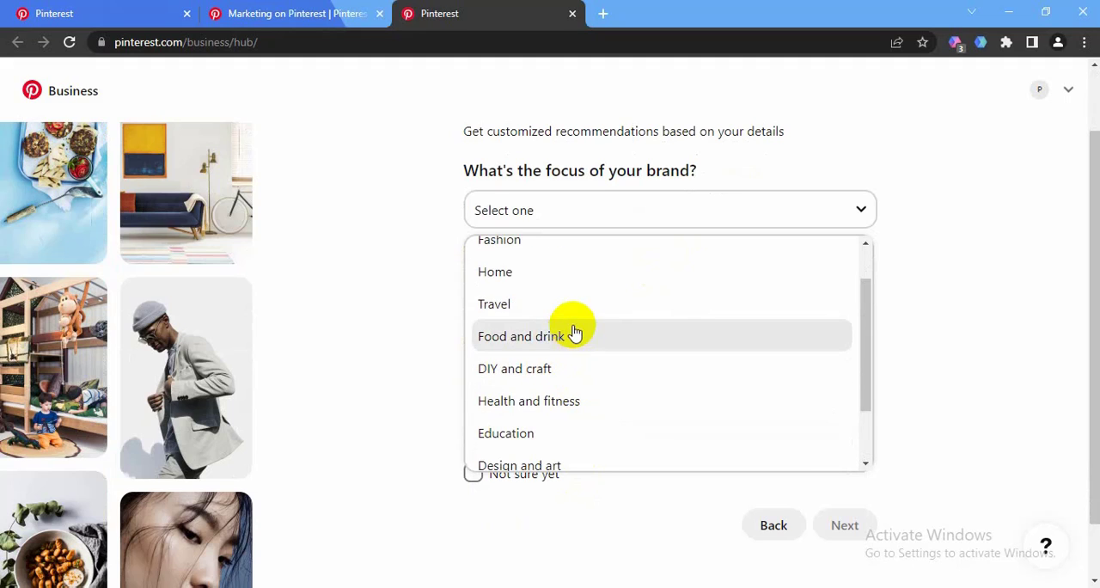
scroll(558, 279, down, 2)
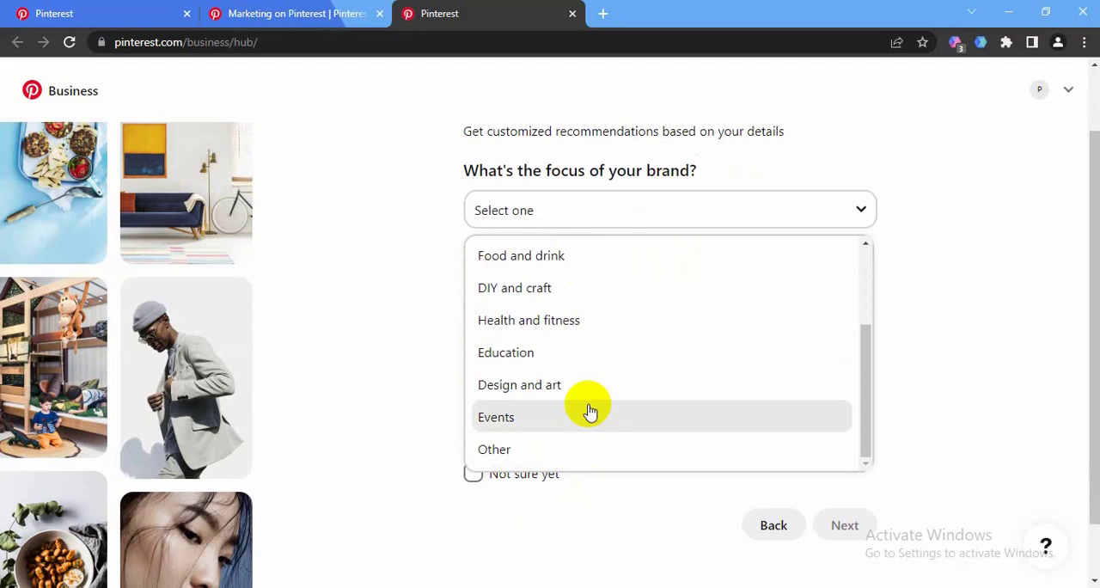
click(498, 453)
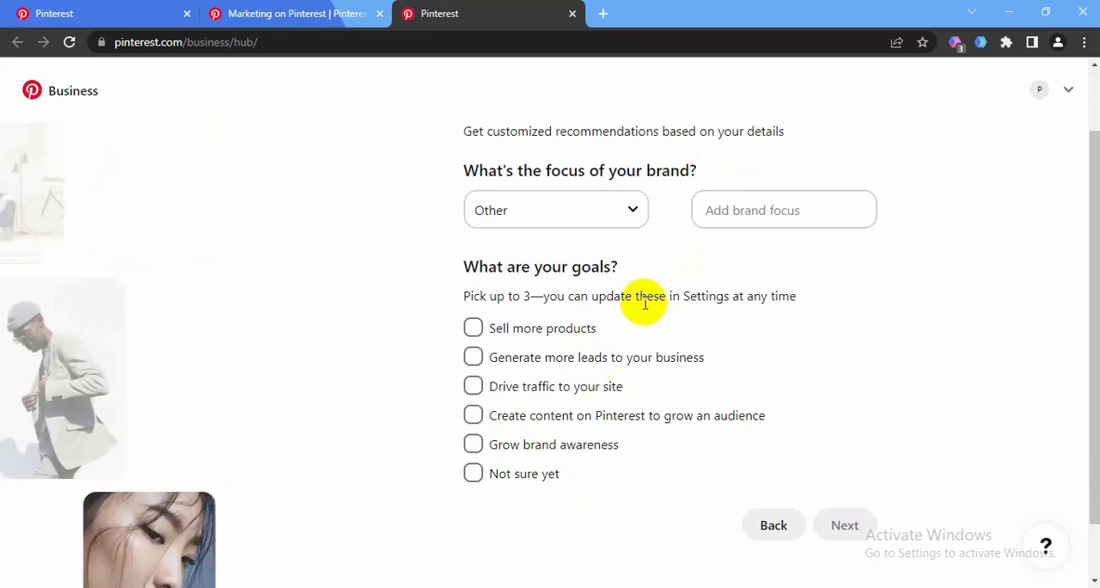
click(729, 212)
right_click(733, 219)
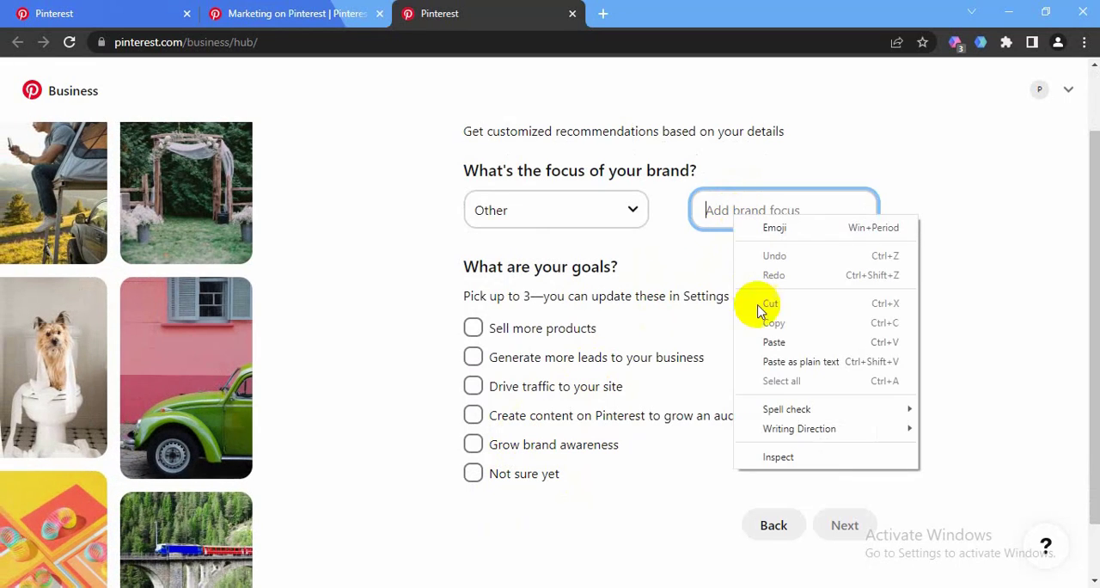
click(773, 342)
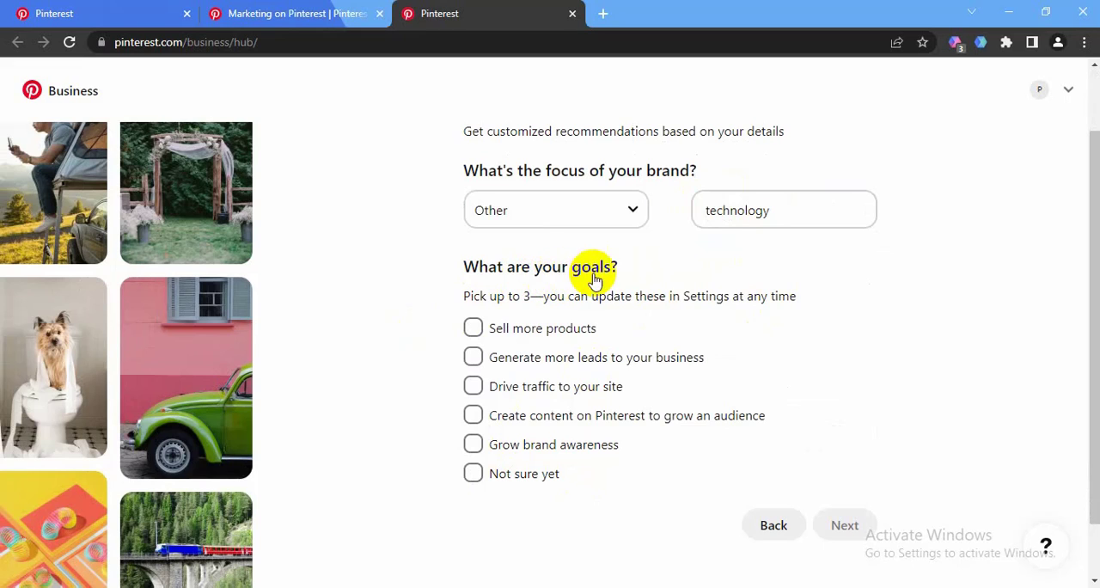
Select the goals Drive traffic to your site, Create content on Pinterest to grow an audience and Grow brand awareness, and continue
scroll(422, 329, down, 1)
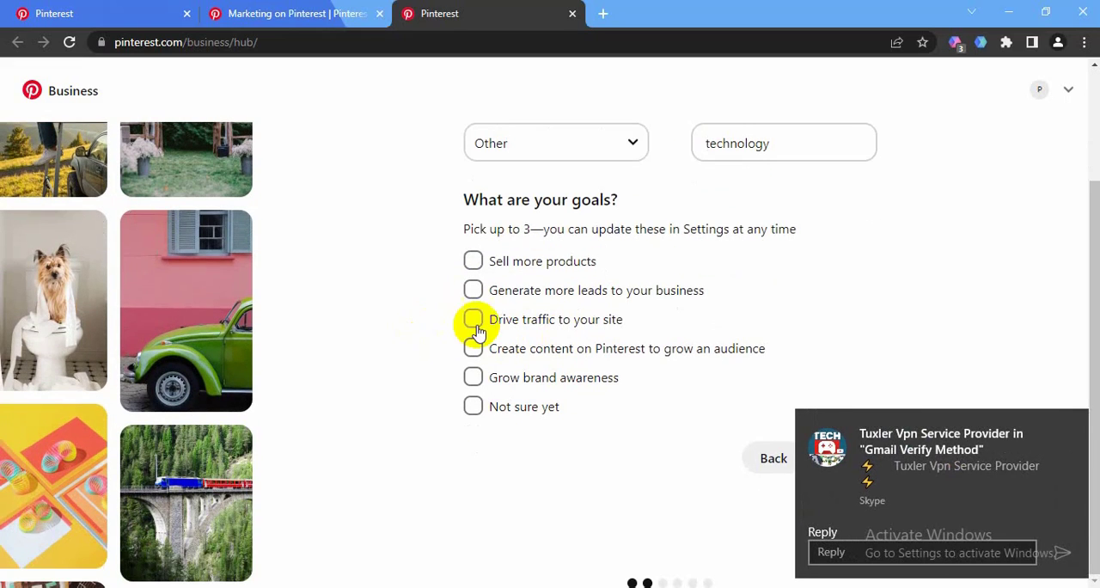
click(473, 383)
click(850, 460)
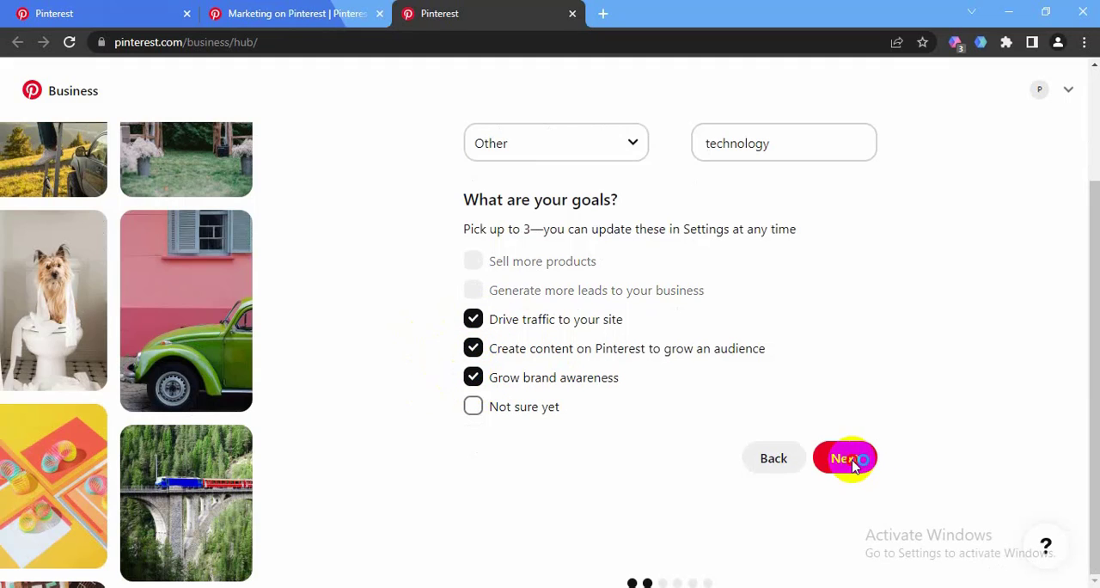
click(827, 453)
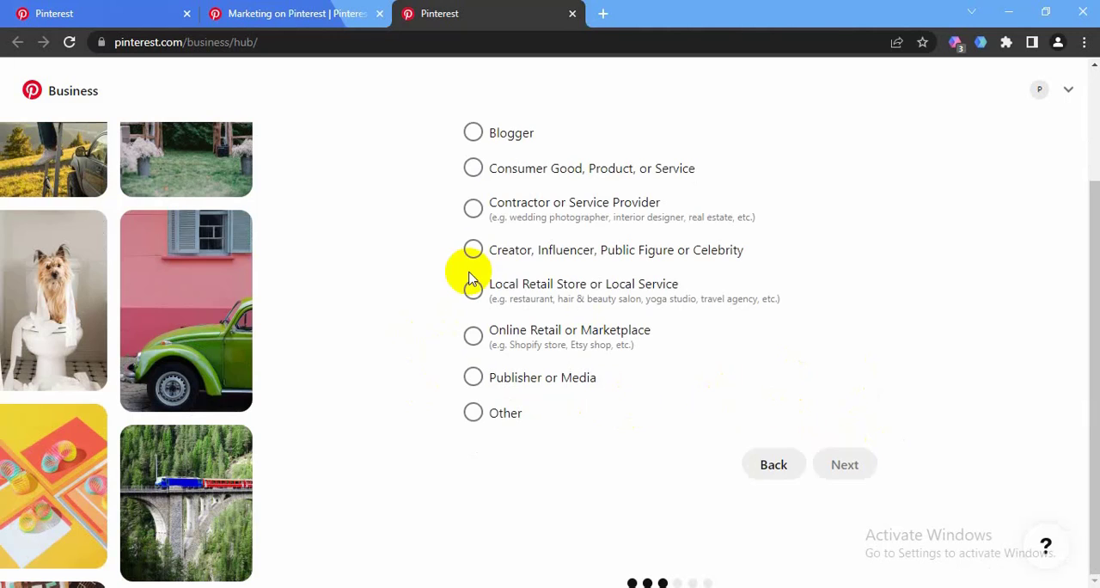
Describe the business as Online Retail or Marketplace and continue
scroll(419, 350, up, 2)
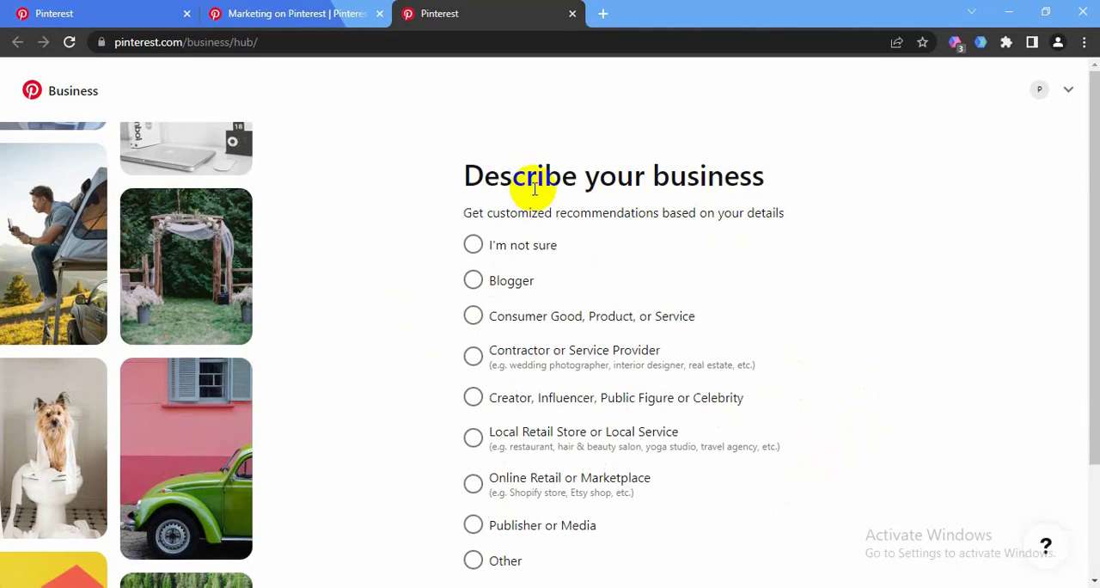
scroll(685, 200, down, 2)
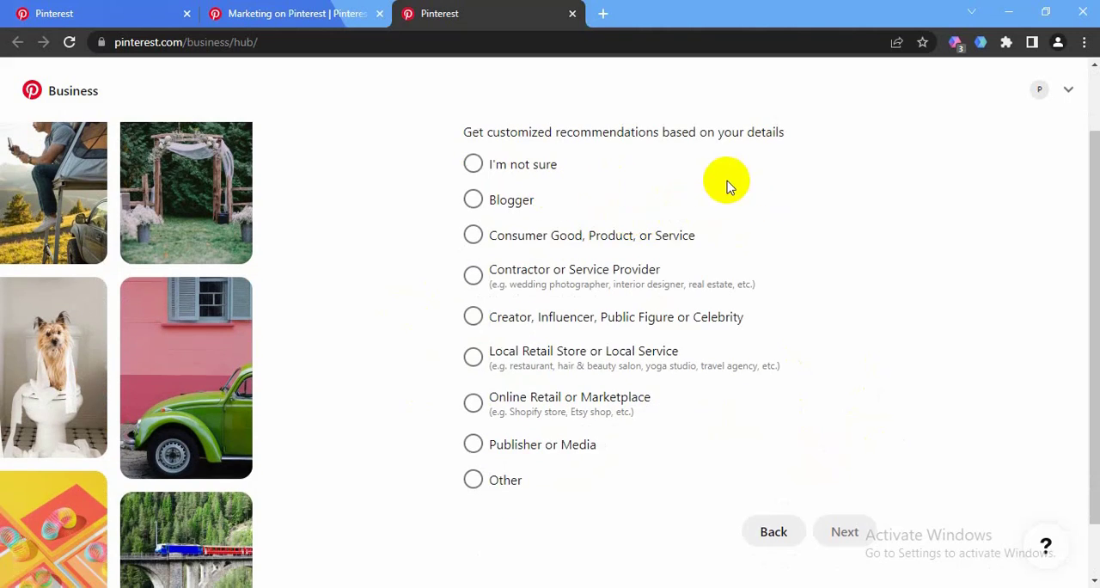
scroll(616, 203, up, 2)
scroll(432, 255, down, 2)
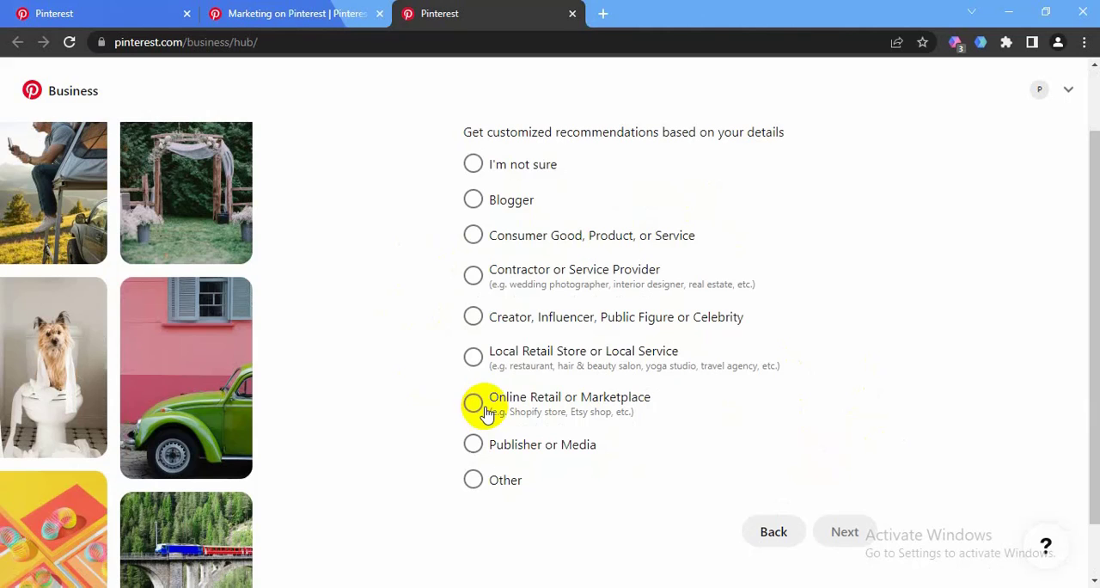
click(475, 404)
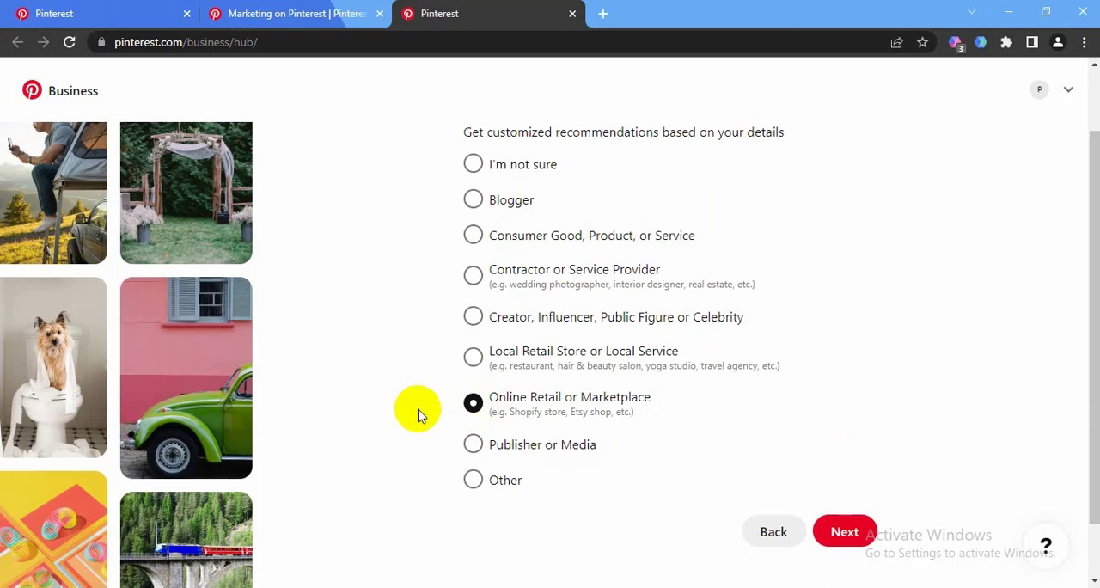
scroll(416, 414, down, 1)
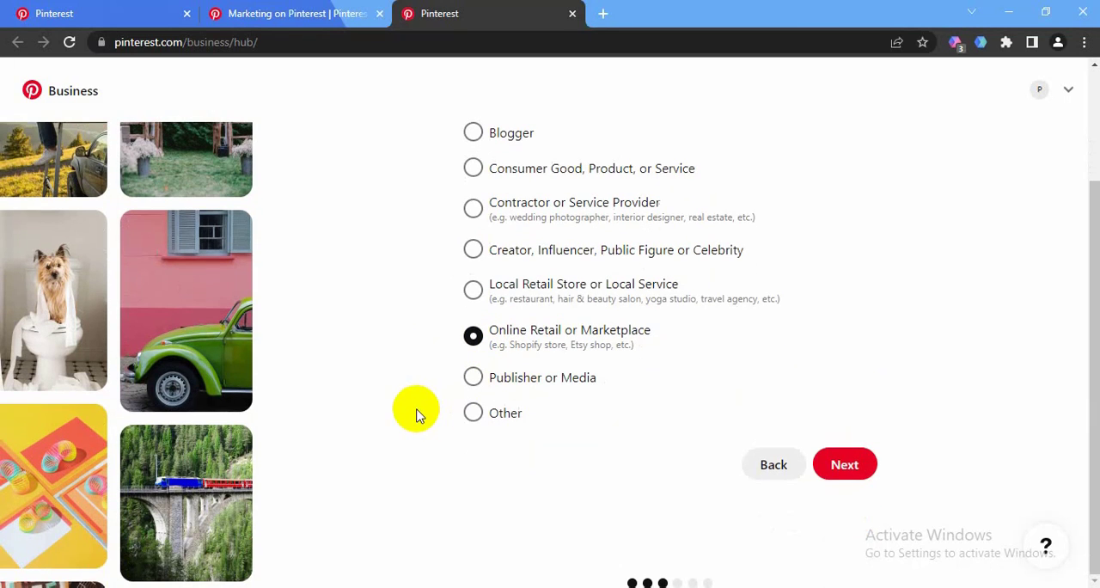
click(846, 469)
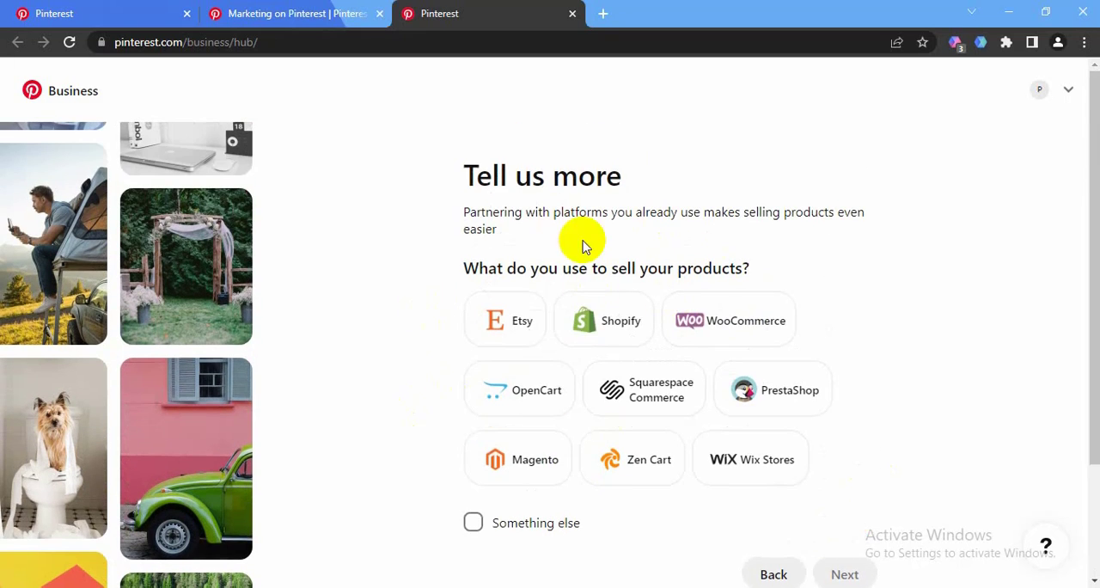
Choose Something else as the selling platform, answer "I'm not sure yet" about running ads, and continue past both questions
scroll(565, 281, down, 1)
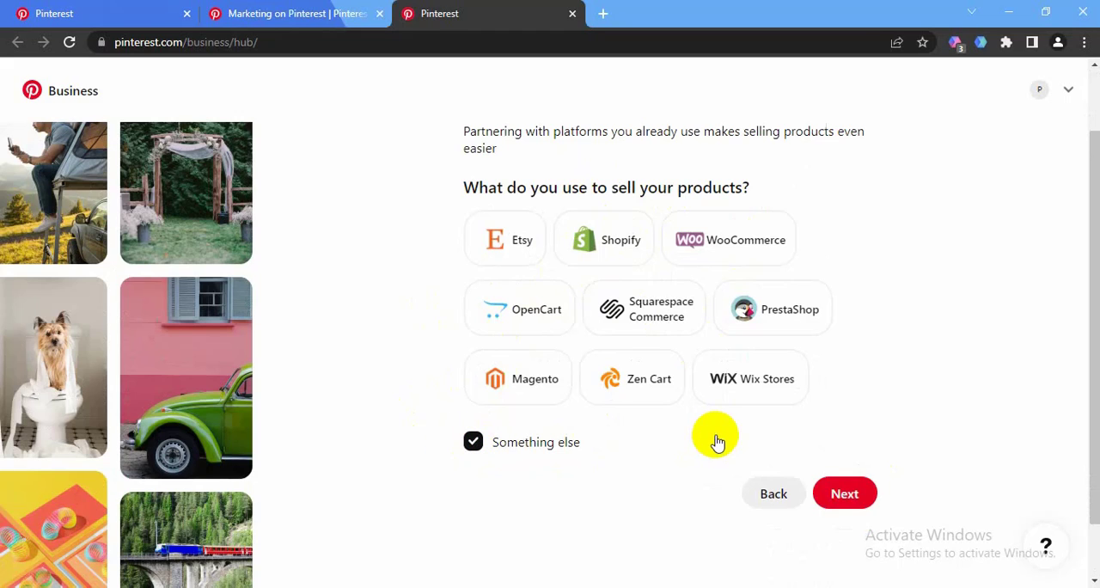
scroll(825, 430, down, 1)
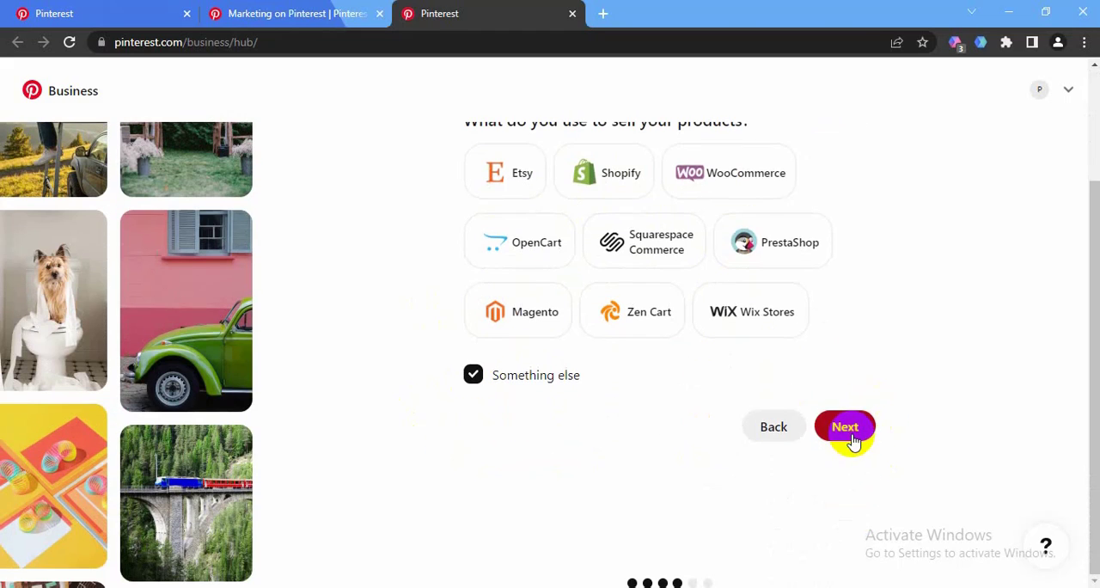
scroll(591, 445, up, 2)
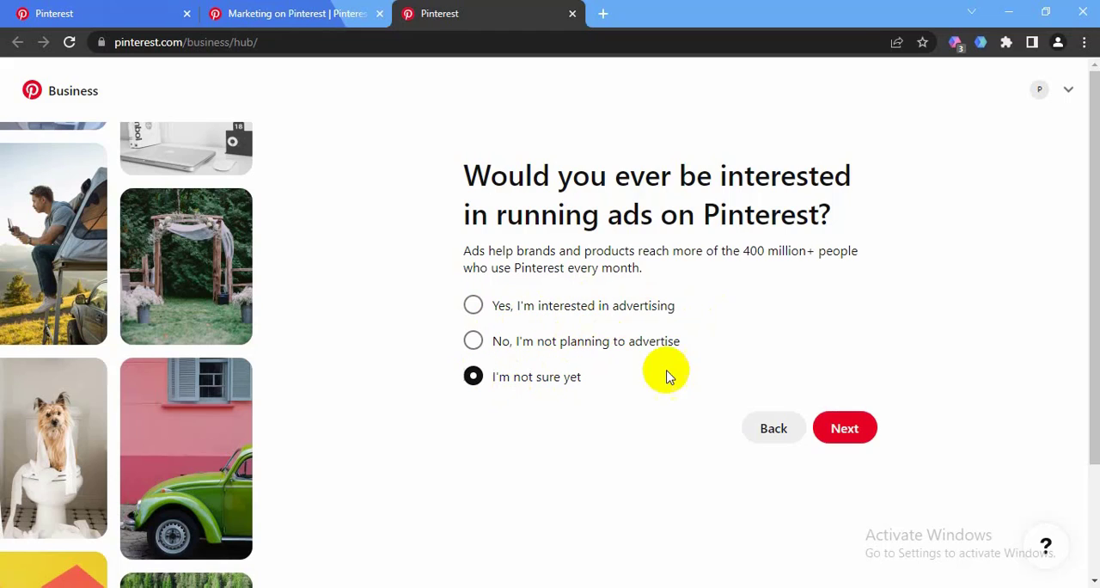
click(844, 430)
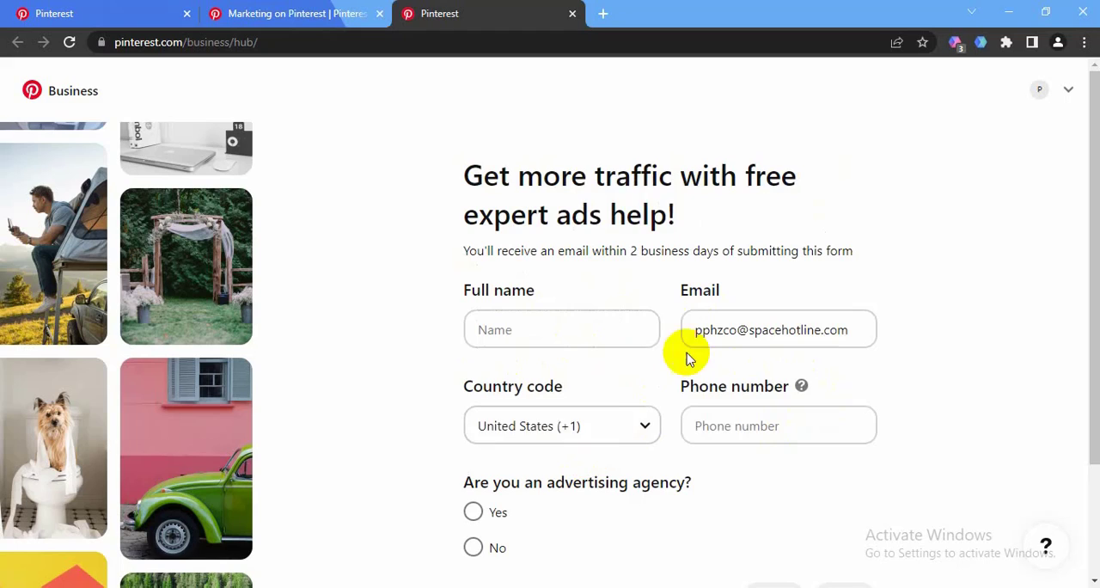
Skip the free expert ads help form without filling in the contact details
scroll(602, 209, down, 1)
scroll(578, 241, up, 1)
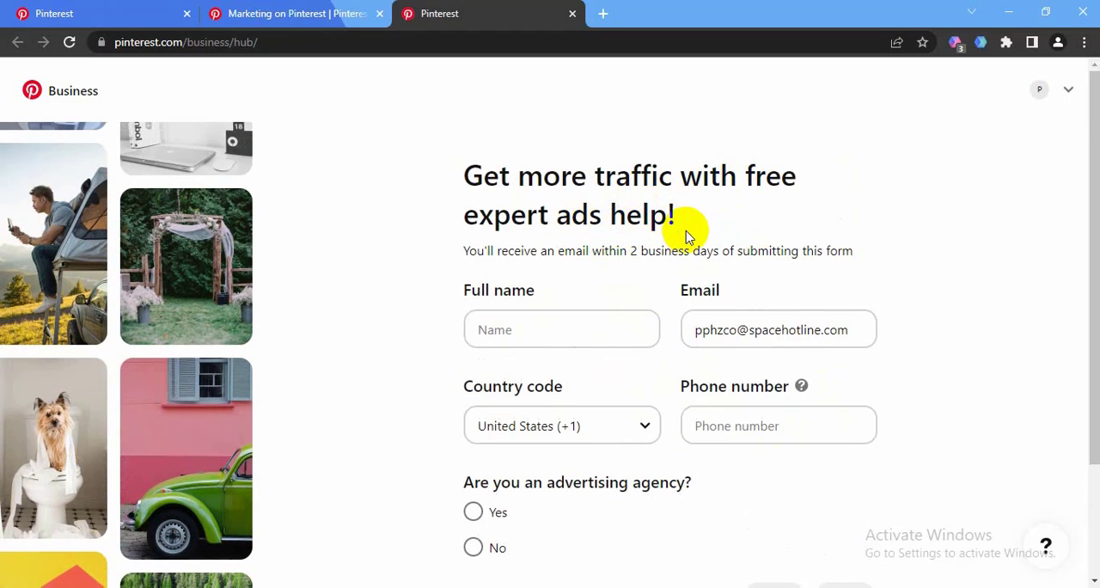
scroll(559, 318, down, 1)
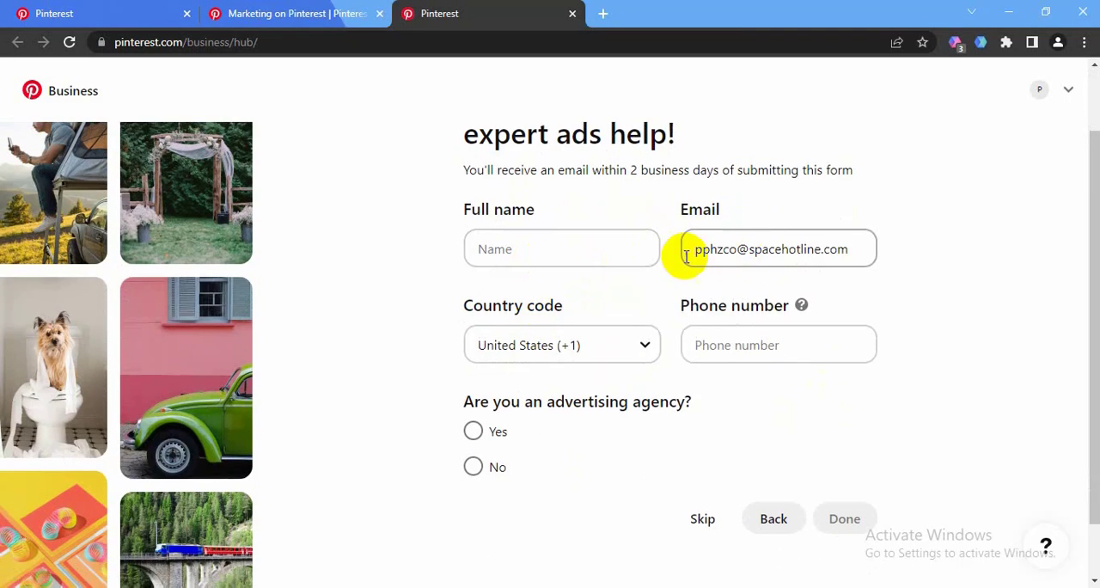
scroll(602, 331, down, 1)
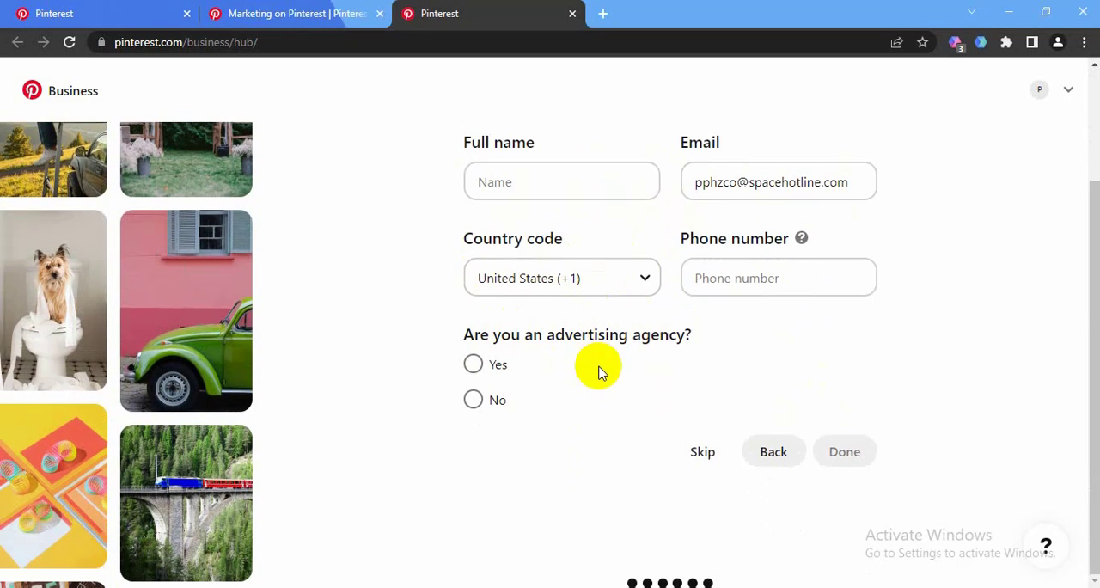
click(701, 453)
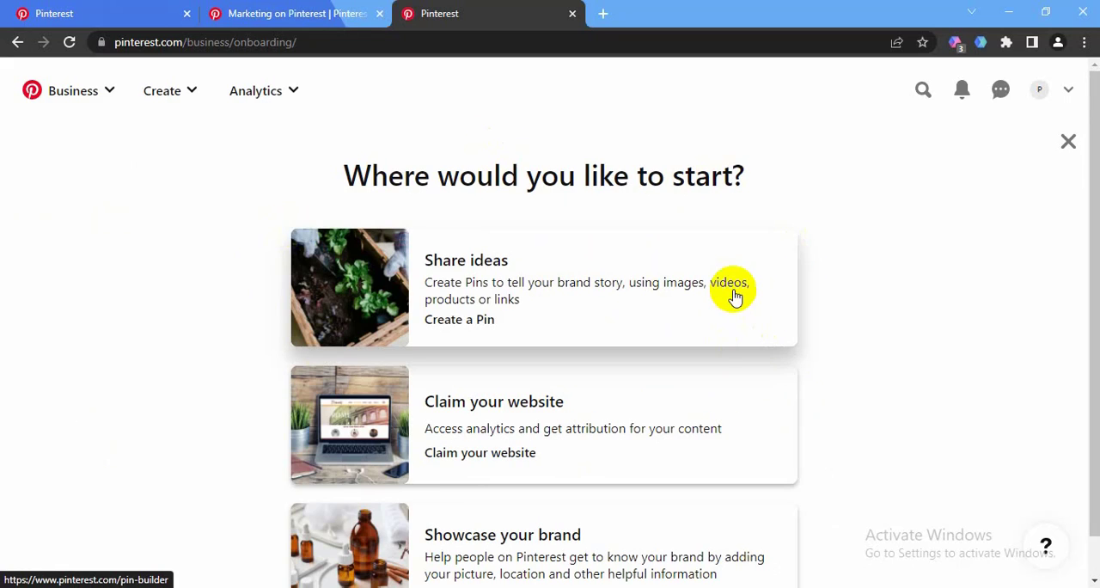
Review the suggested starting options and open the account's public business profile
scroll(734, 298, down, 1)
scroll(692, 374, up, 1)
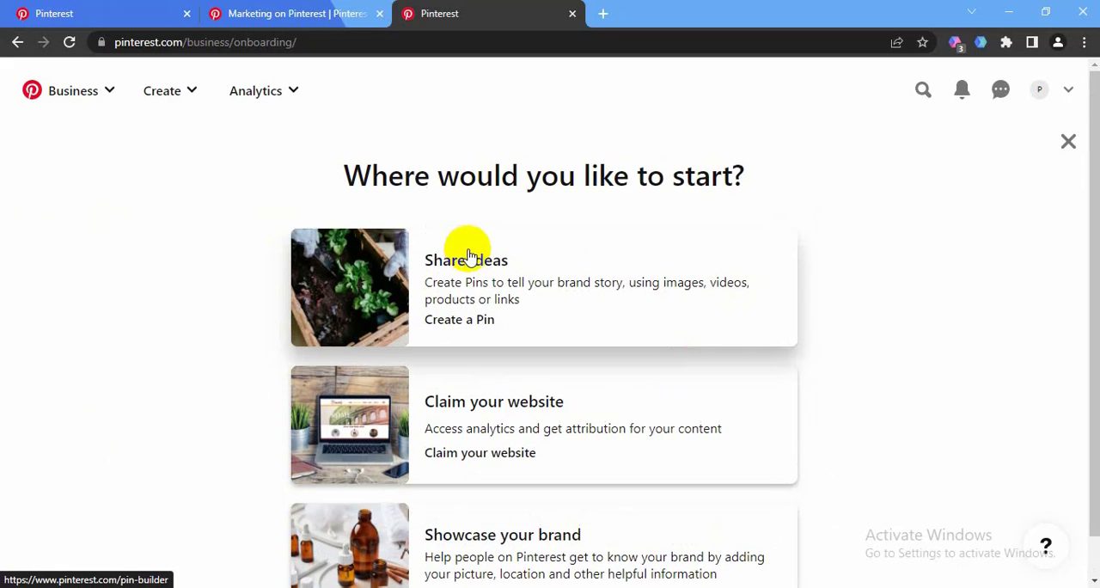
scroll(524, 353, down, 1)
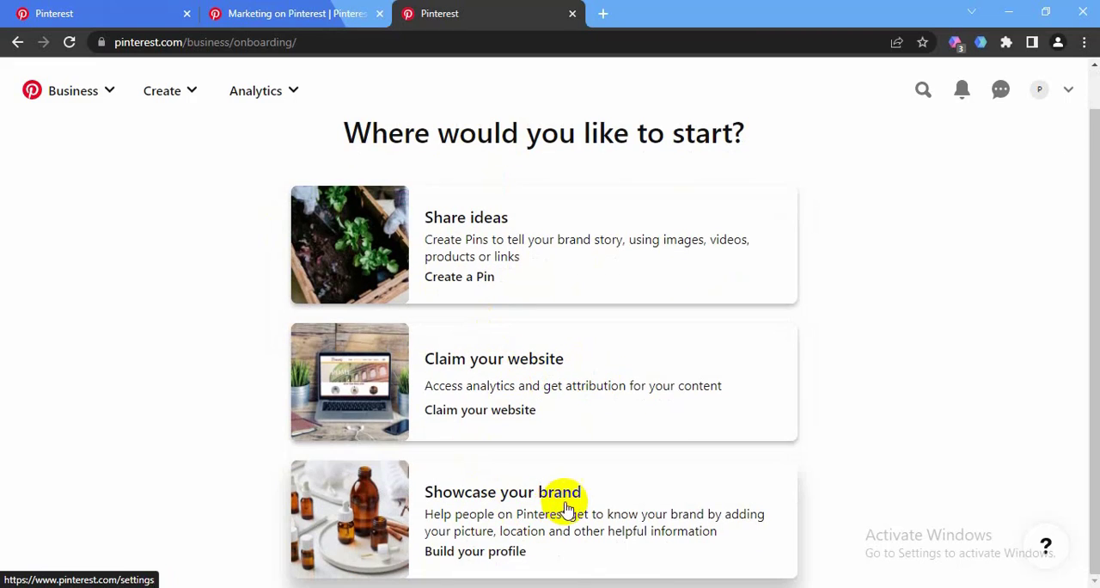
scroll(543, 320, up, 1)
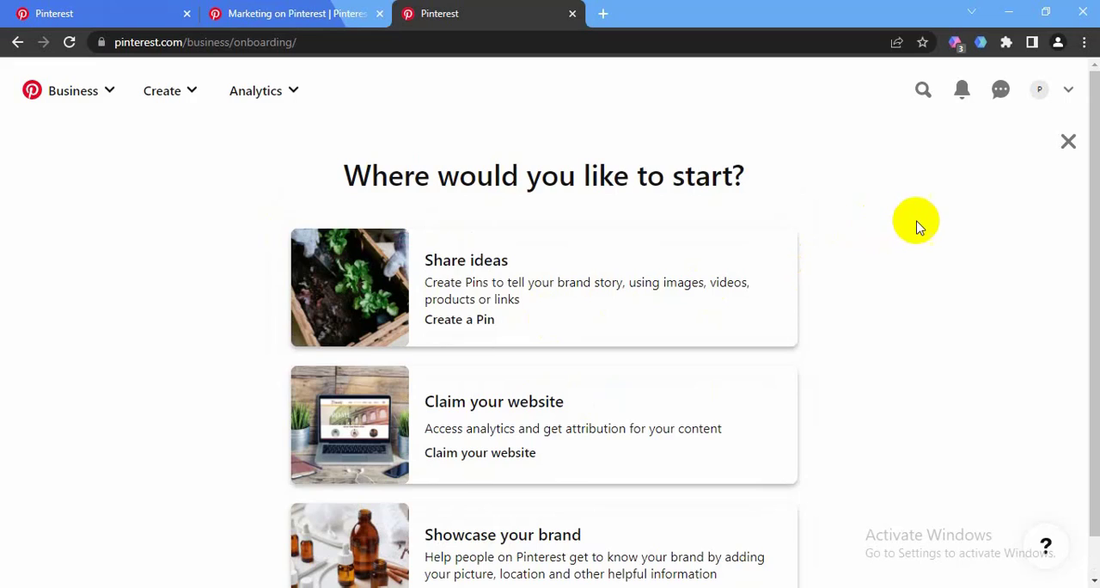
click(1041, 99)
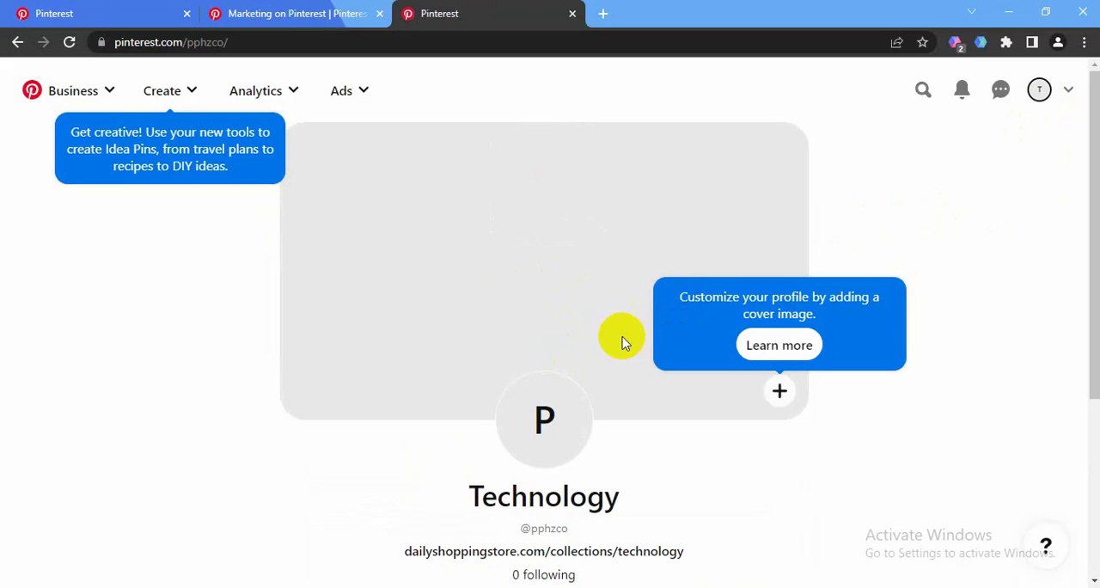
Examine the business profile's cover area, name, website link and saved Pins, and view its Created section
scroll(602, 335, down, 2)
scroll(560, 319, down, 1)
scroll(571, 335, up, 3)
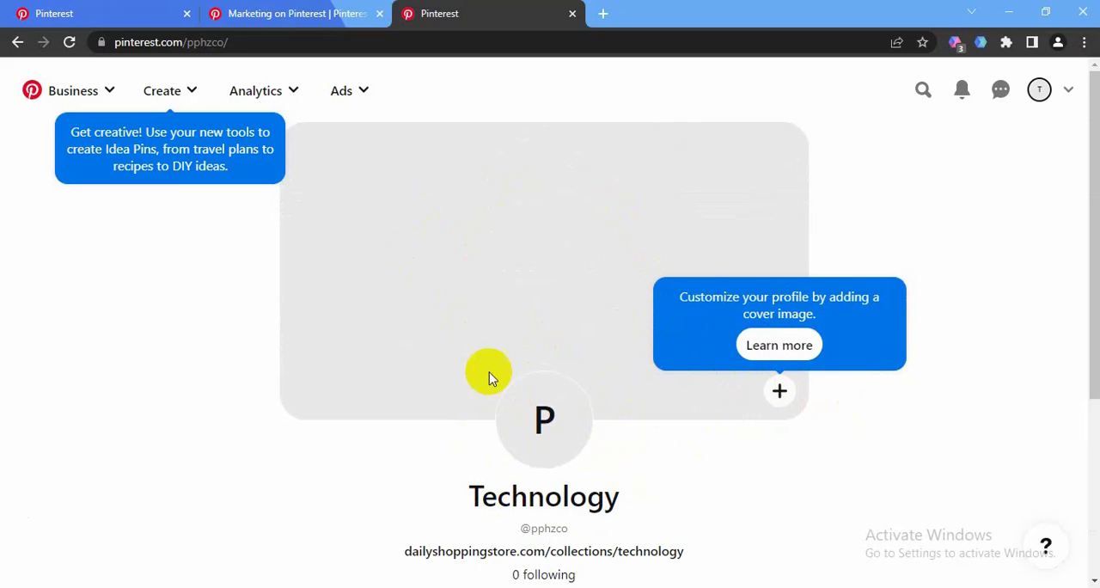
scroll(435, 357, down, 1)
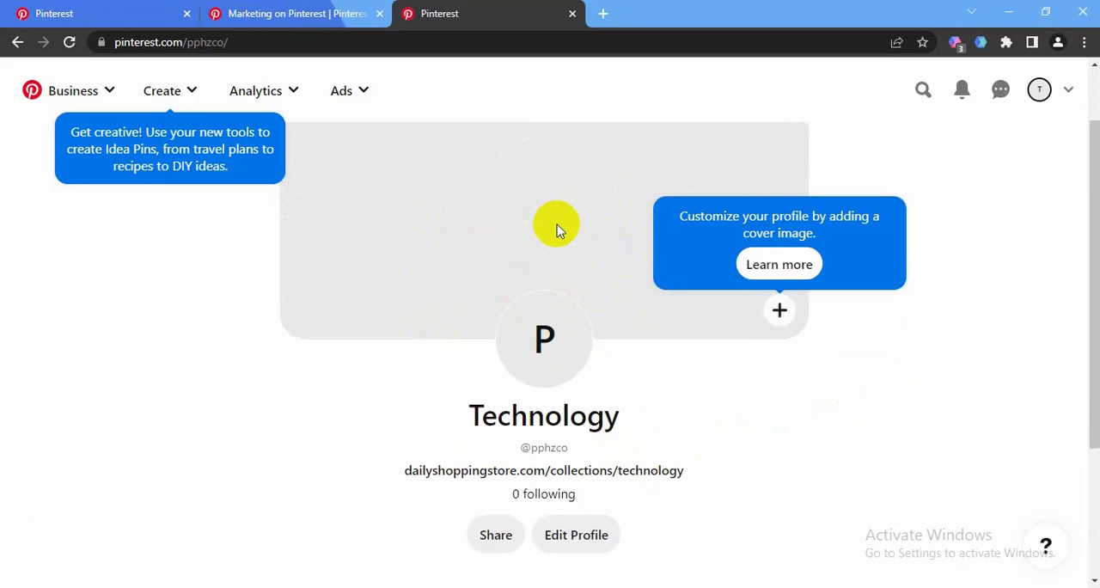
scroll(386, 344, down, 3)
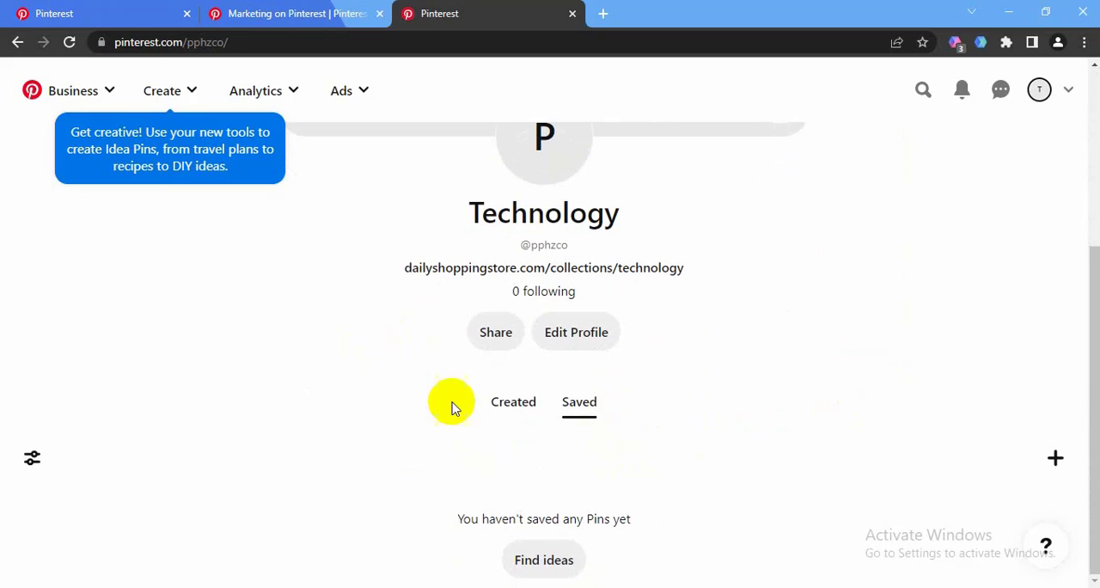
click(520, 413)
scroll(456, 388, down, 5)
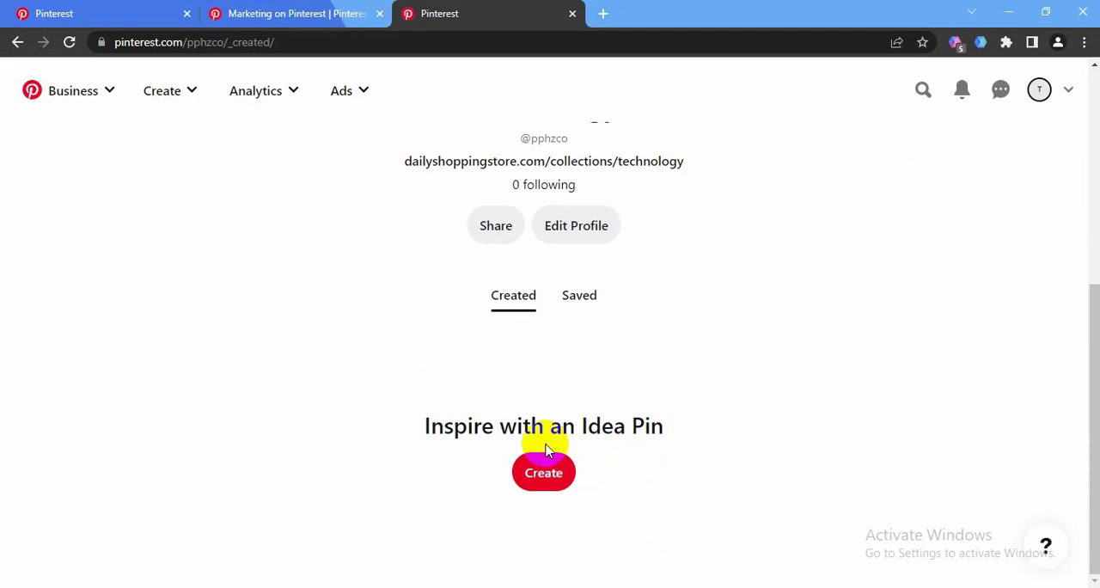
scroll(361, 368, up, 5)
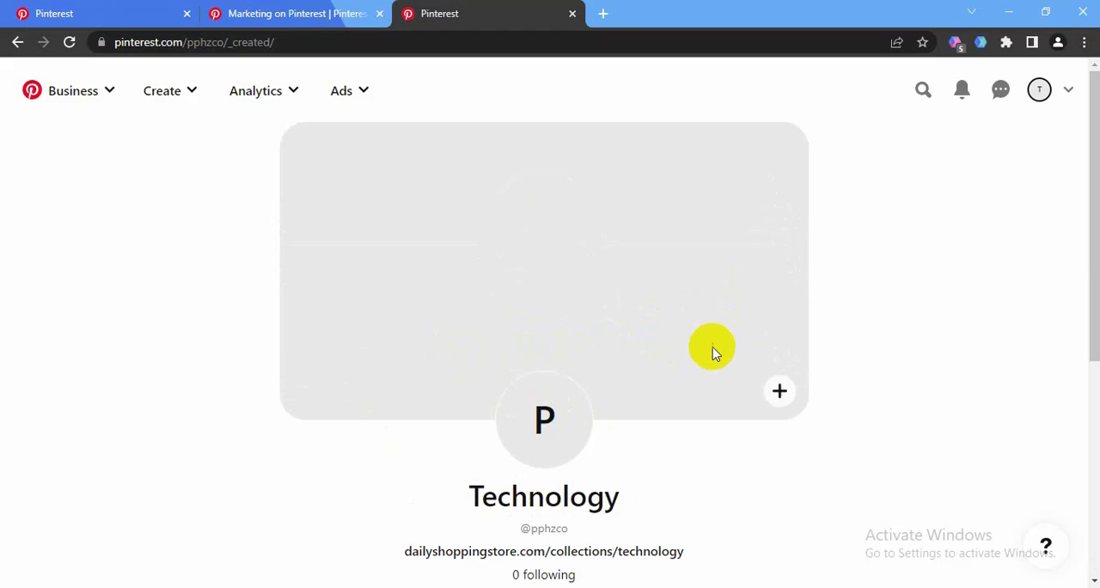
scroll(562, 412, down, 4)
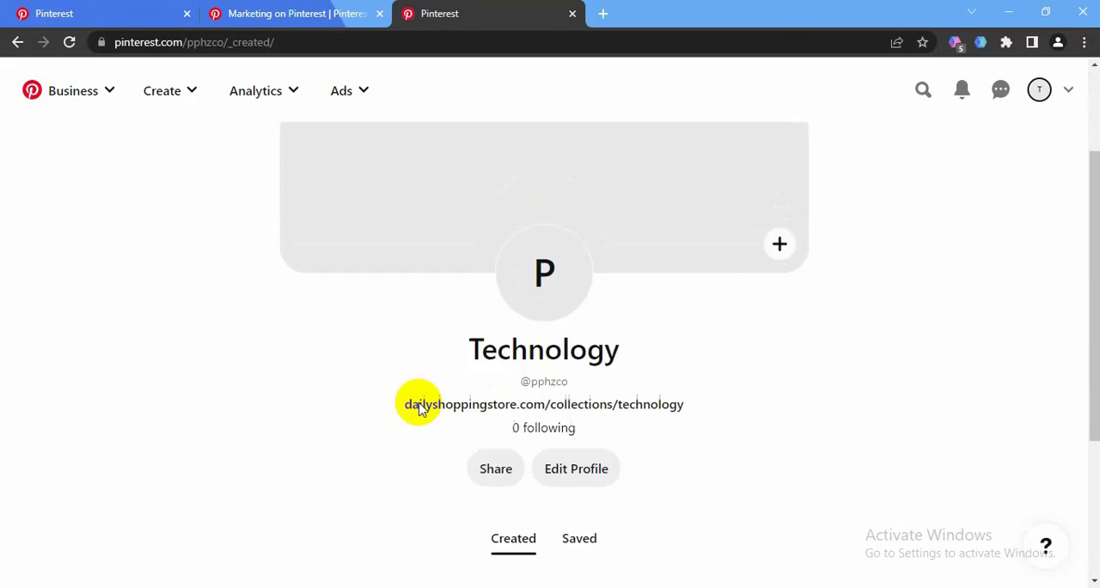
scroll(453, 438, down, 1)
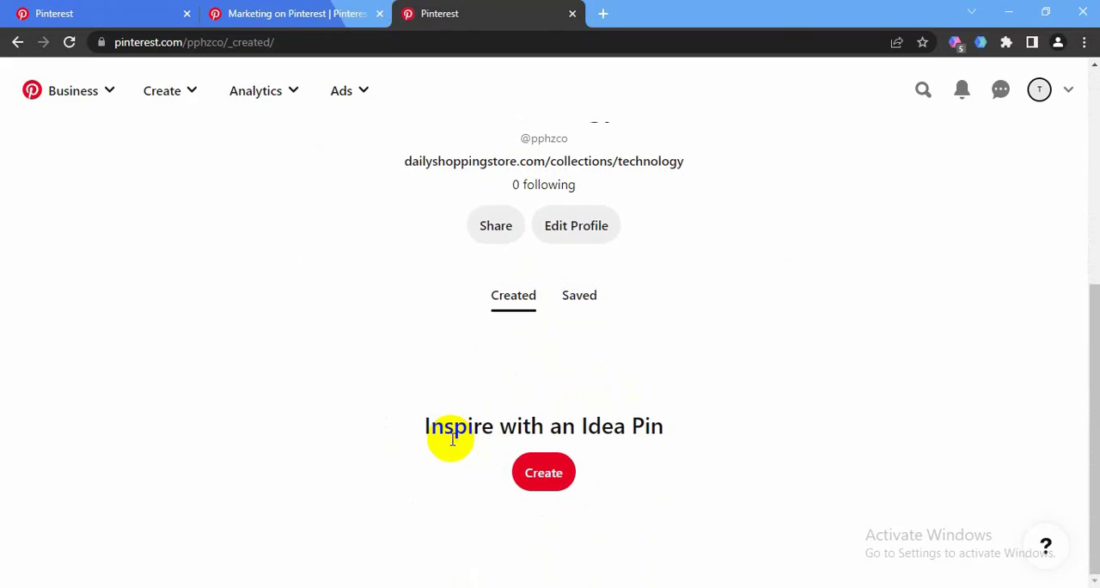